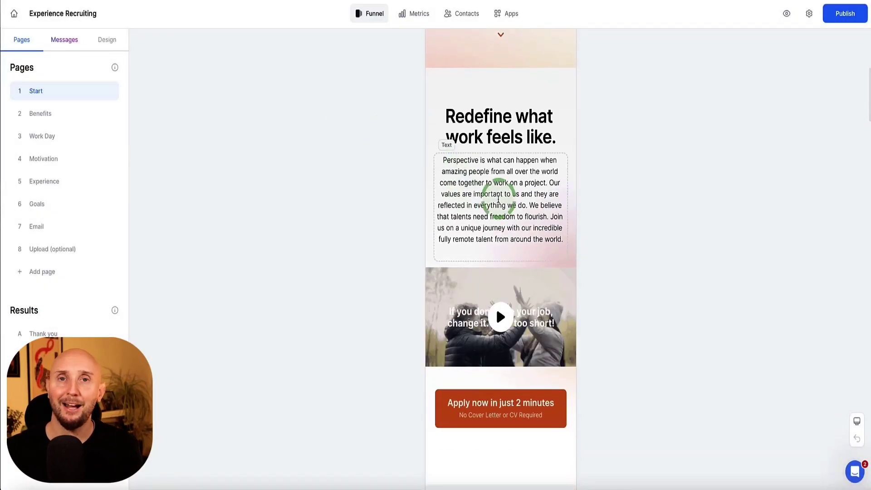
Step: Select the company description text below the "Redefine what work feels like." heading on the Experience Recruiting funnel's Start page
{"action": "left_click", "coordinate": [498, 199]}
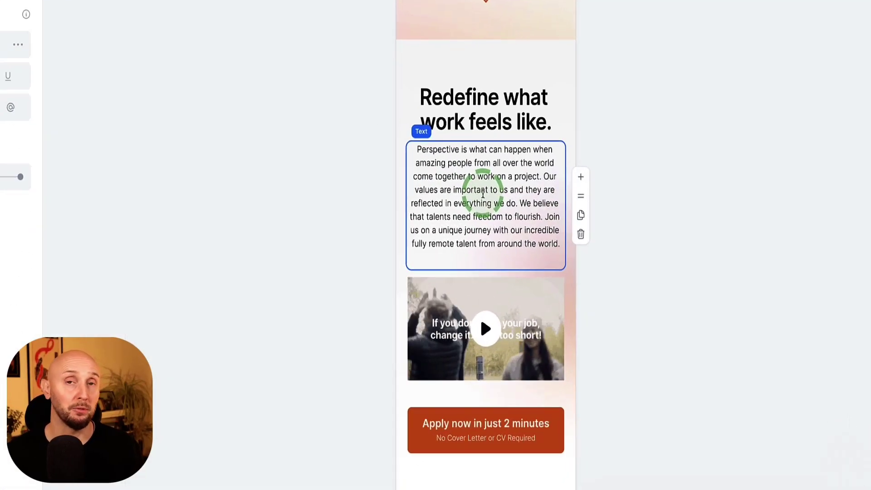
{"action": "triple_click", "coordinate": [444, 163]}
{"action": "left_click", "coordinate": [431, 141]}
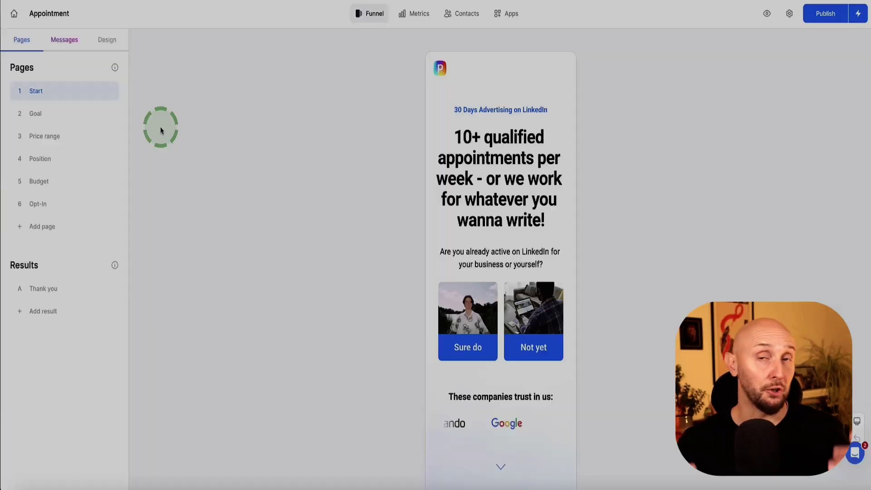
Step: Create an A/B test for the Start page of the Appointment funnel
{"action": "left_click", "coordinate": [112, 88]}
{"action": "left_click", "coordinate": [169, 405]}
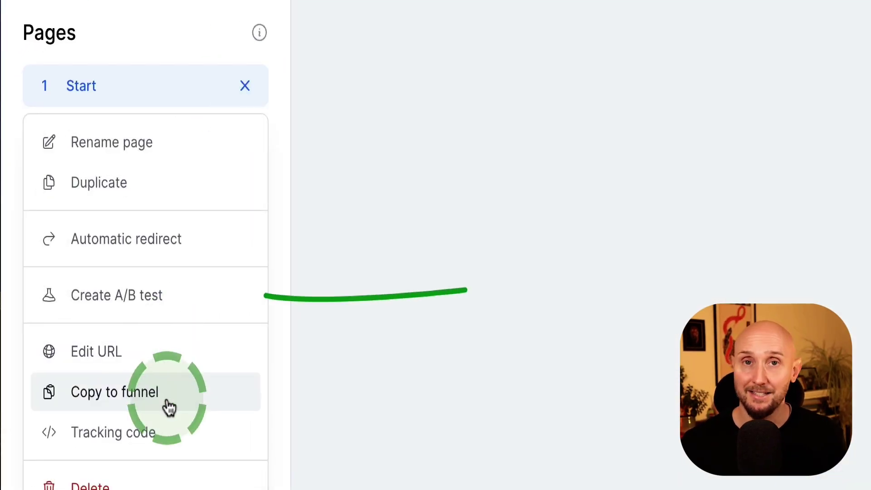
{"action": "left_click", "coordinate": [157, 309]}
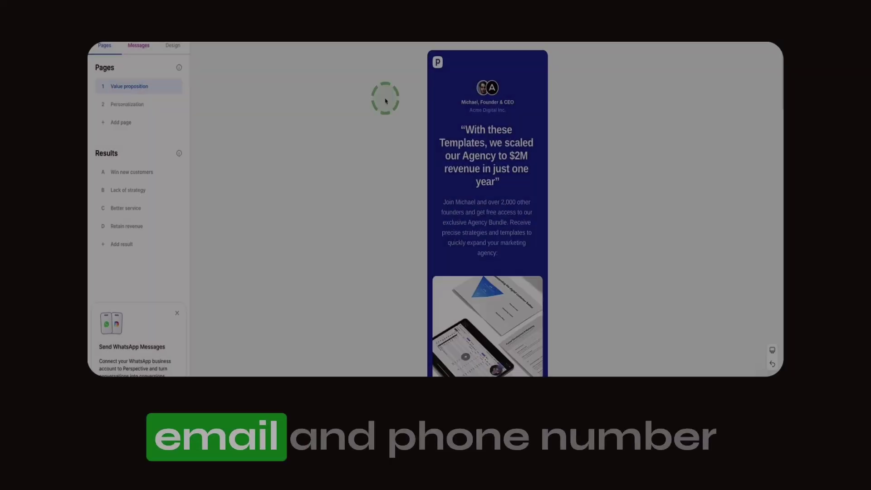
Step: Replace the "Who are we to make these promises to you?" heading on the Value proposition page with "Change you"
{"action": "scroll", "coordinate": [385, 100], "scroll_direction": "down", "scroll_amount": 15}
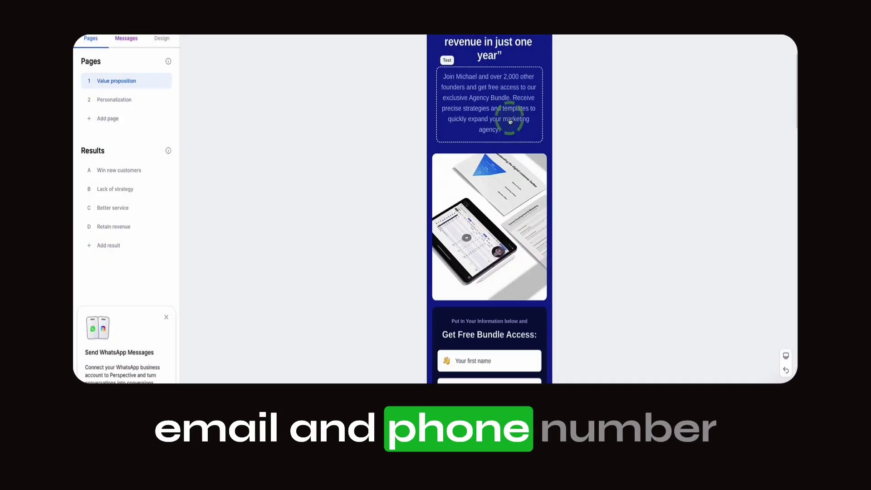
{"action": "scroll", "coordinate": [398, 110], "scroll_direction": "down", "scroll_amount": 5}
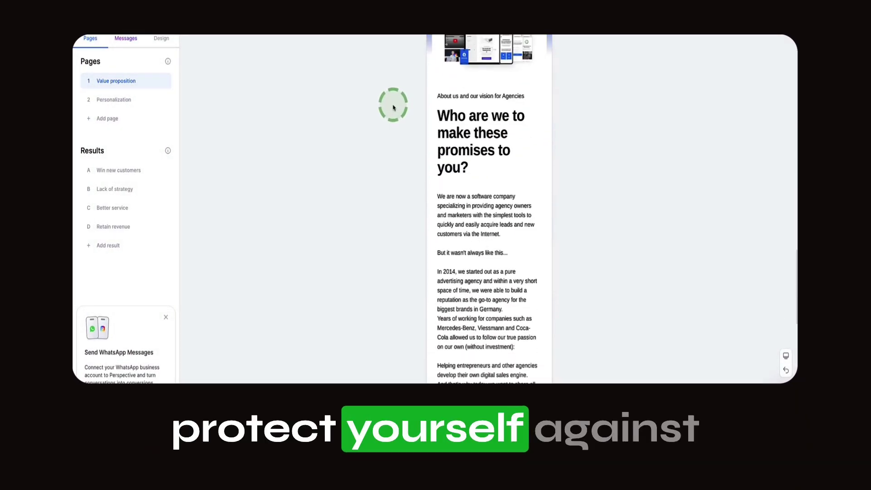
{"action": "triple_click", "coordinate": [476, 118]}
{"action": "type", "text": "Change you"}
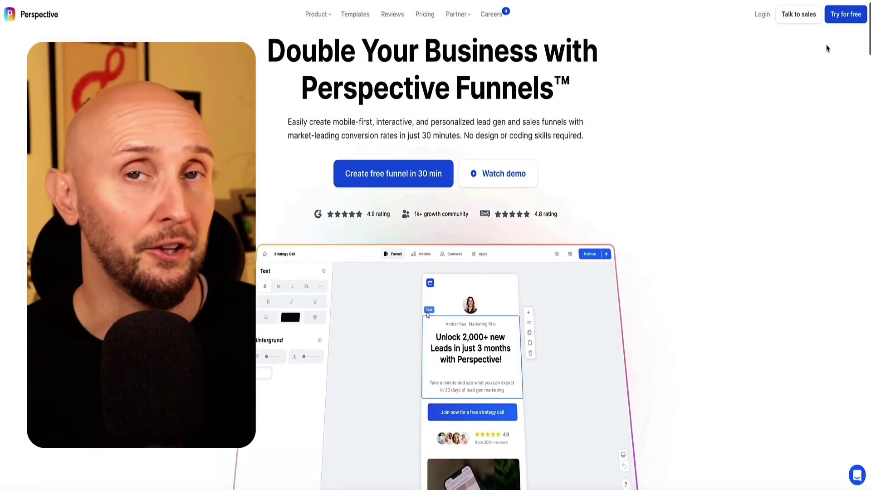
Step: Look through the Perspective home page, including the section on why a Perspective Funnel is needed
{"action": "scroll", "coordinate": [826, 49], "scroll_direction": "down", "scroll_amount": 5}
{"action": "scroll", "coordinate": [826, 50], "scroll_direction": "down", "scroll_amount": 15}
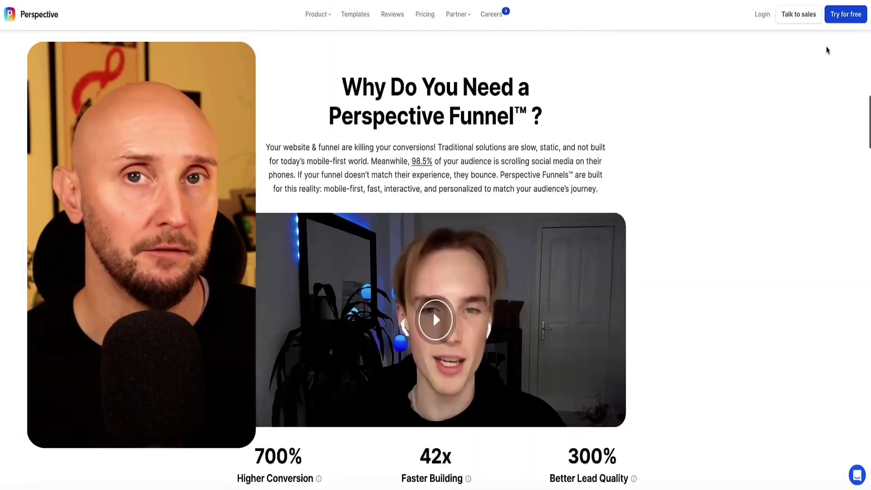
{"action": "scroll", "coordinate": [827, 49], "scroll_direction": "down", "scroll_amount": 6}
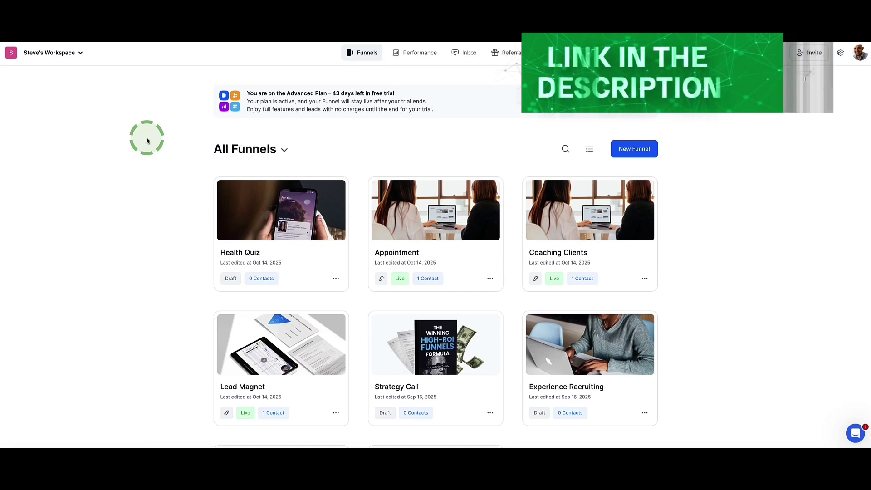
Step: Look through all funnels in the workspace overview, trying both the grid and the list view
{"action": "scroll", "coordinate": [147, 141], "scroll_direction": "down", "scroll_amount": 4}
{"action": "scroll", "coordinate": [147, 141], "scroll_direction": "up", "scroll_amount": 4}
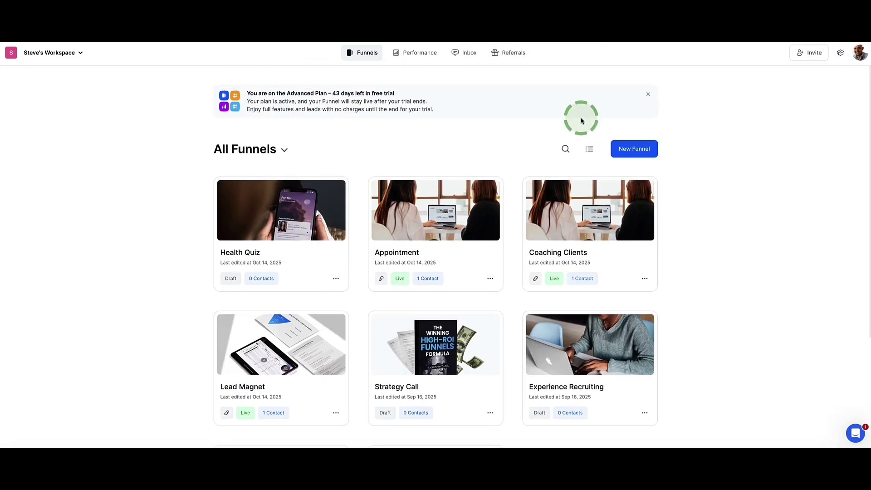
{"action": "scroll", "coordinate": [488, 179], "scroll_direction": "down", "scroll_amount": 3}
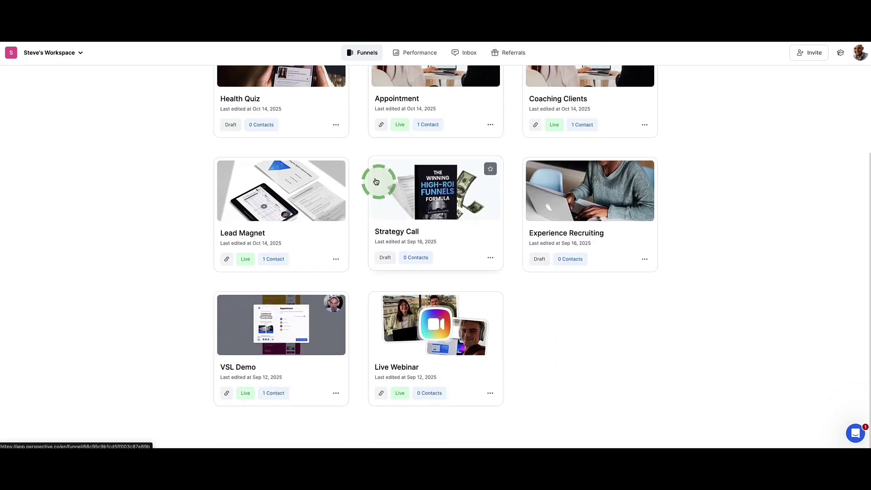
{"action": "scroll", "coordinate": [493, 186], "scroll_direction": "up", "scroll_amount": 3}
{"action": "scroll", "coordinate": [476, 195], "scroll_direction": "down", "scroll_amount": 3}
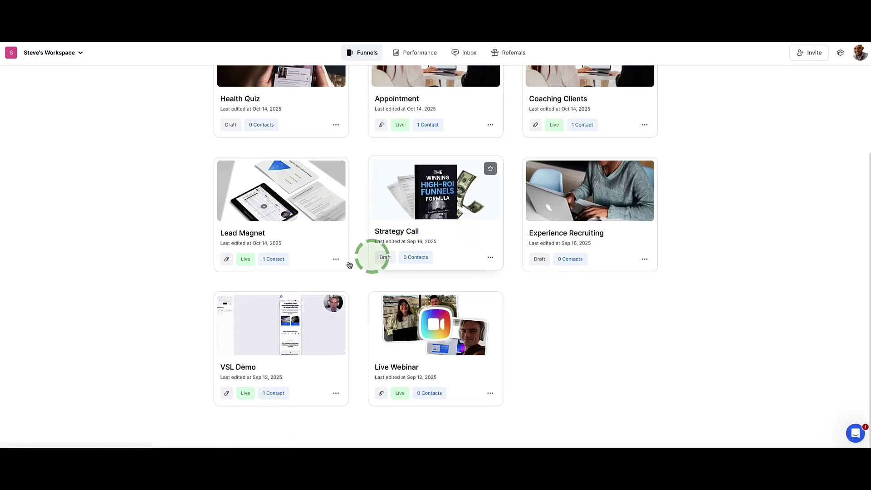
{"action": "scroll", "coordinate": [370, 255], "scroll_direction": "up", "scroll_amount": 3}
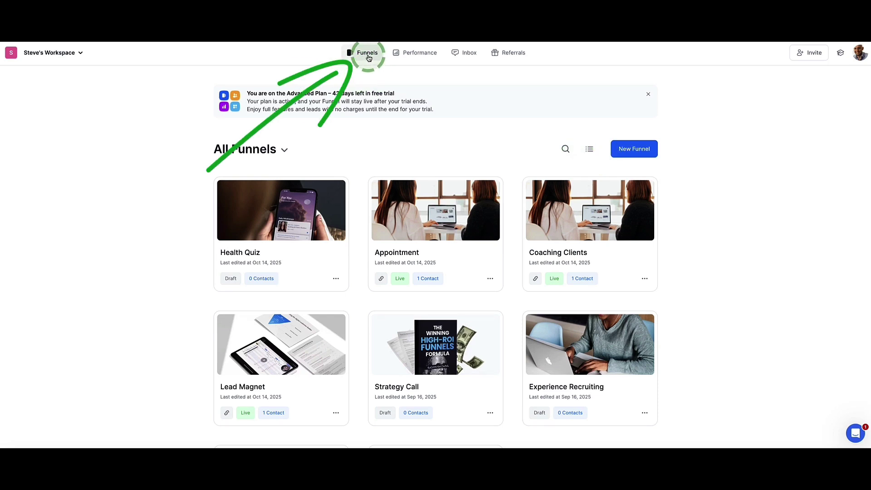
{"action": "left_click", "coordinate": [591, 149]}
{"action": "left_click", "coordinate": [588, 148]}
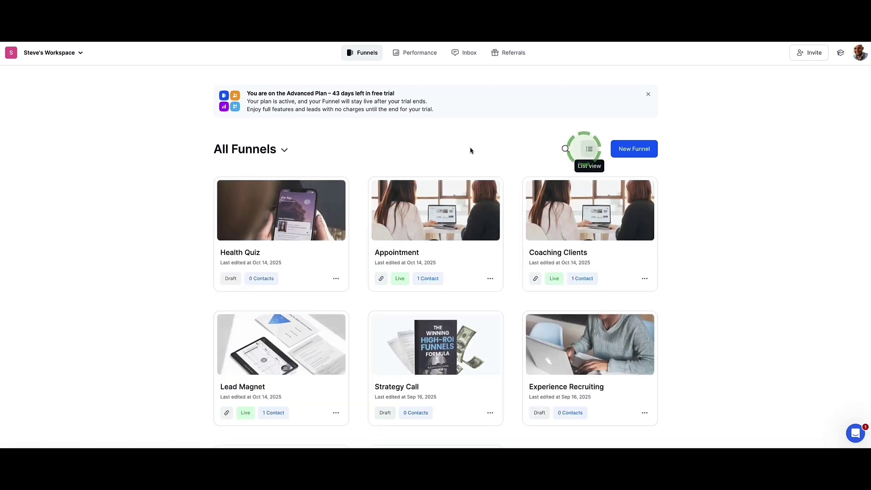
Step: Review the workspace's Performance overview and the Inbox's WhatsApp connection option
{"action": "left_click", "coordinate": [451, 147]}
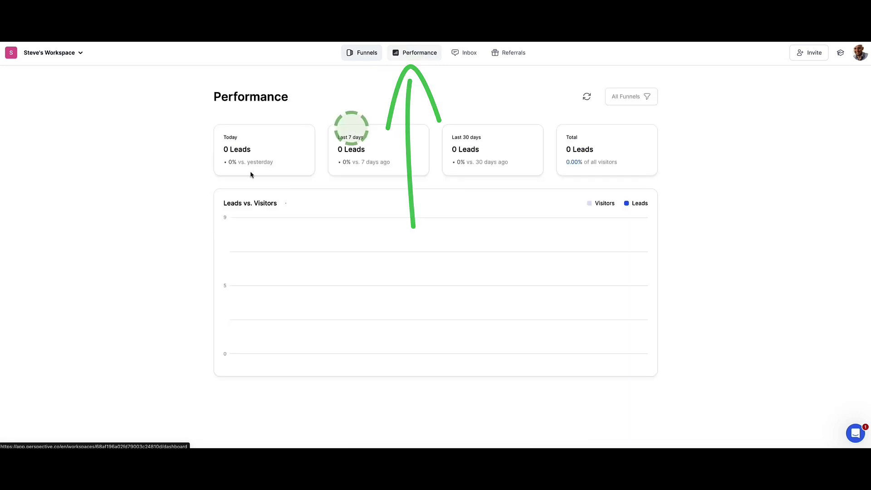
{"action": "left_click", "coordinate": [464, 53]}
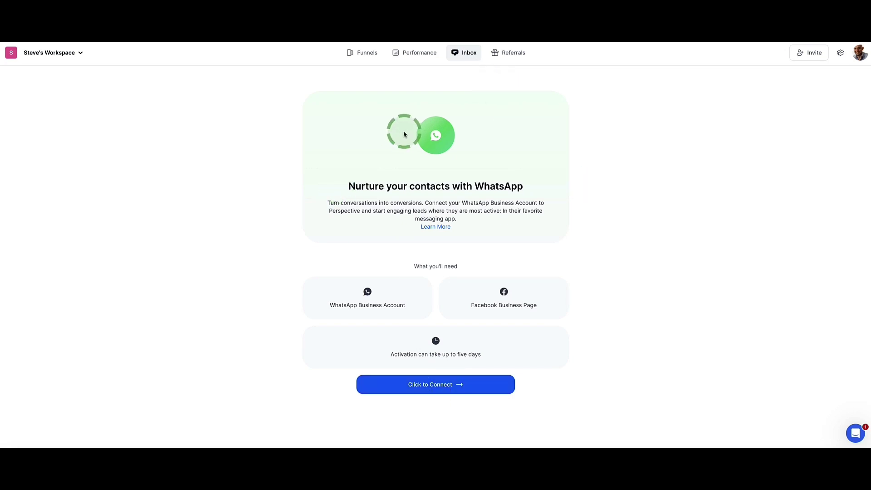
{"action": "left_click", "coordinate": [429, 384]}
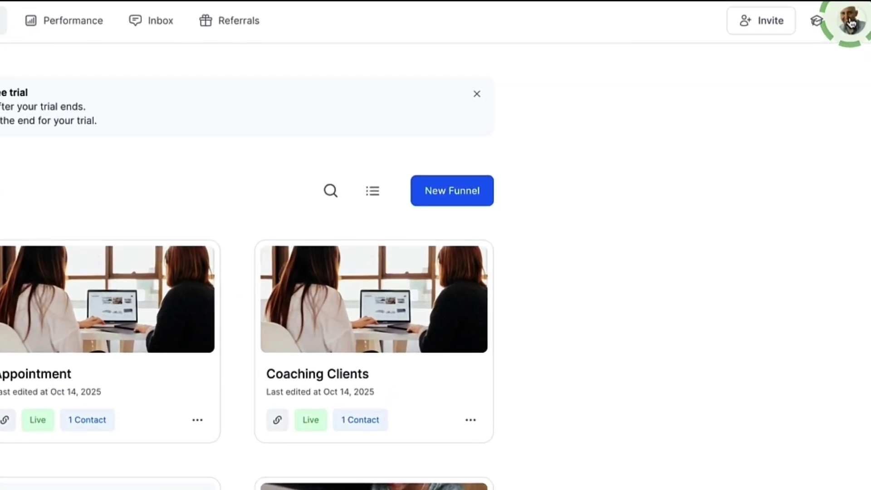
Step: Open the account options and view the Settings entry
{"action": "left_click", "coordinate": [859, 54]}
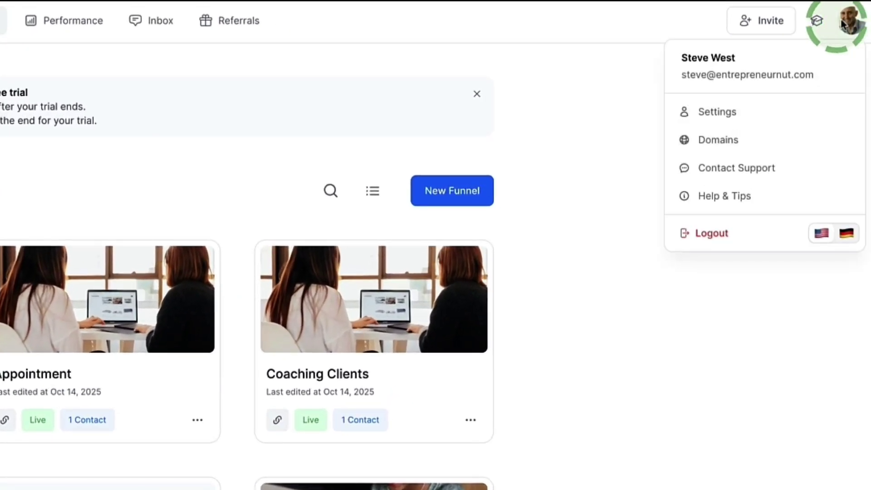
{"action": "left_click", "coordinate": [731, 117]}
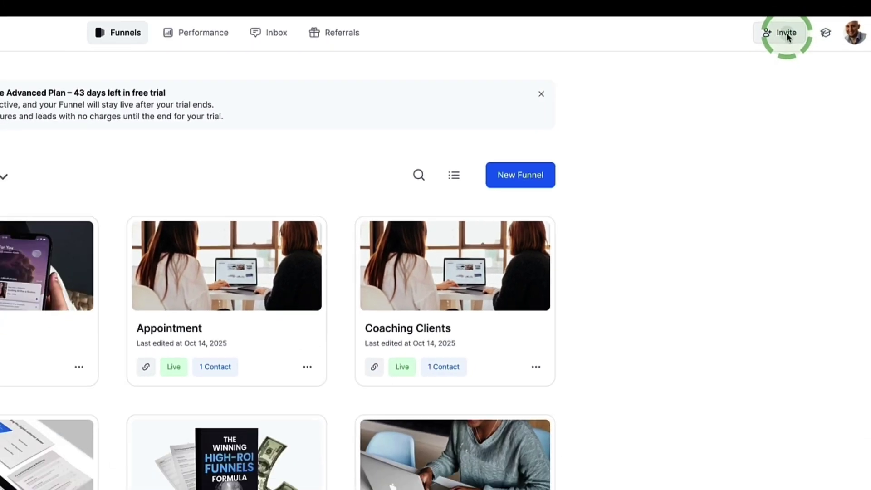
Step: View the workspace member invitation dialog, dismiss it, and check the workspace switcher
{"action": "left_click", "coordinate": [767, 21]}
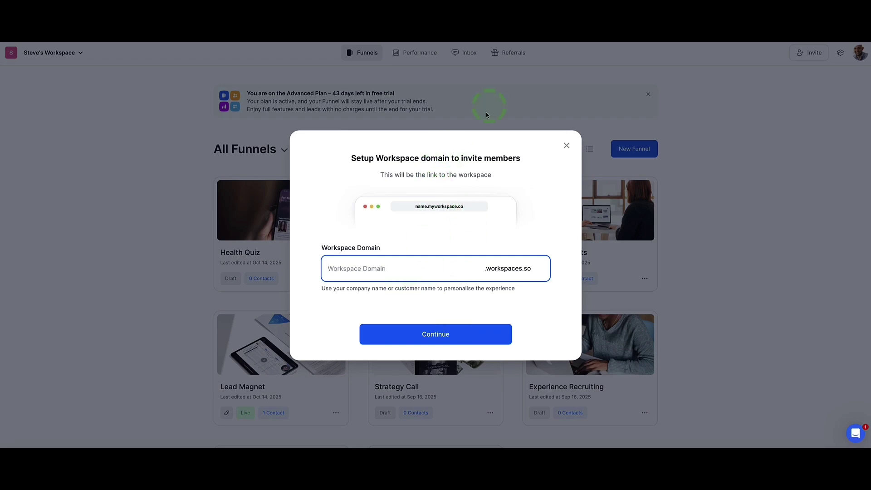
{"action": "left_click", "coordinate": [566, 145]}
{"action": "left_click", "coordinate": [81, 52]}
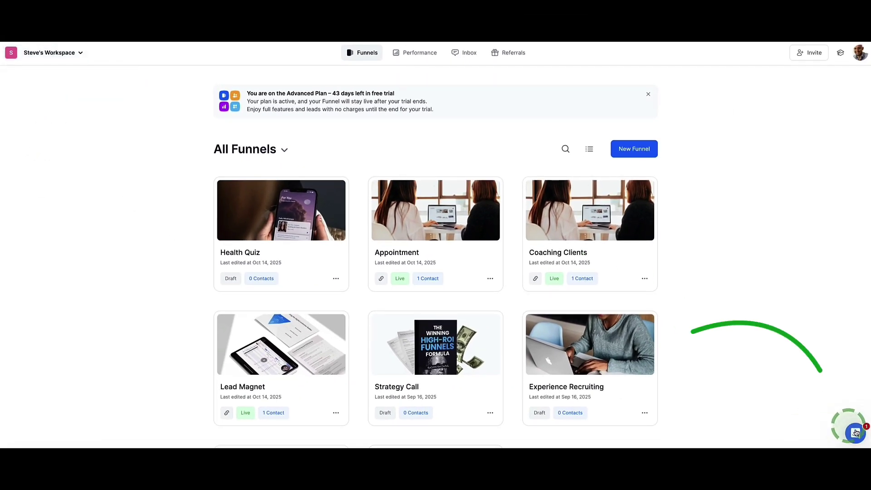
Step: Open the Live-Training registration page from the help widget and examine its sign-up form
{"action": "left_click", "coordinate": [855, 432]}
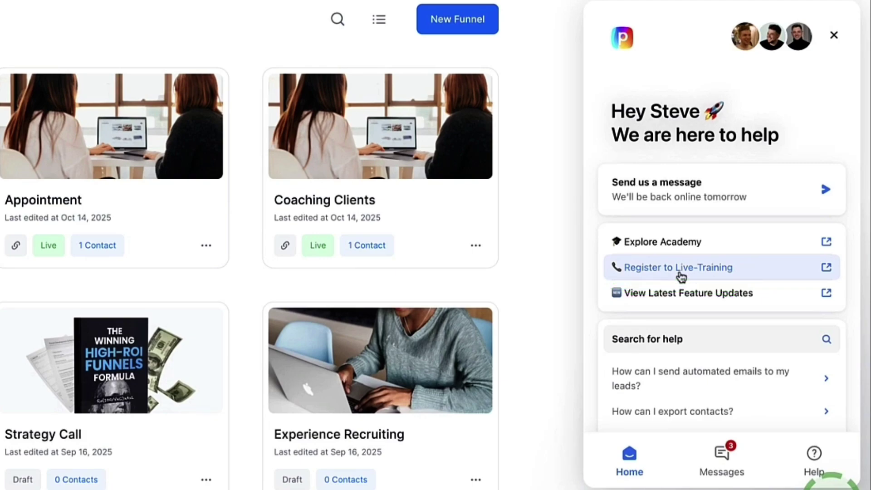
{"action": "left_click", "coordinate": [680, 271]}
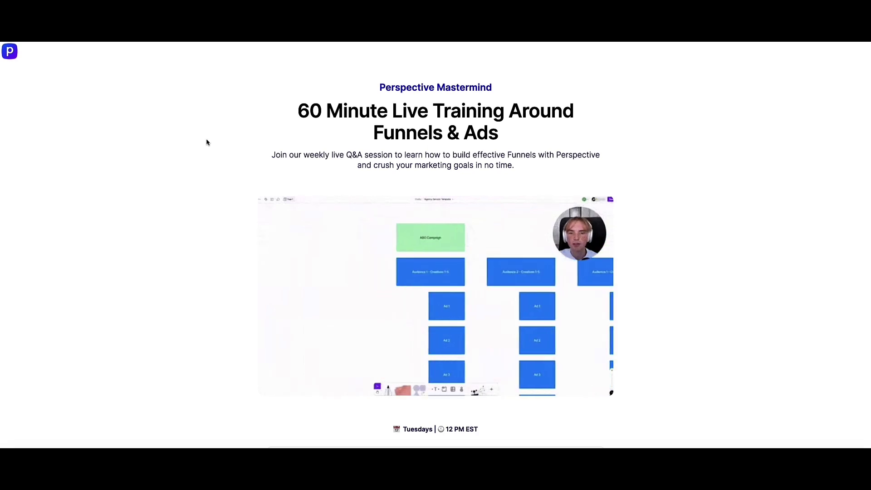
{"action": "scroll", "coordinate": [222, 144], "scroll_direction": "down", "scroll_amount": 5}
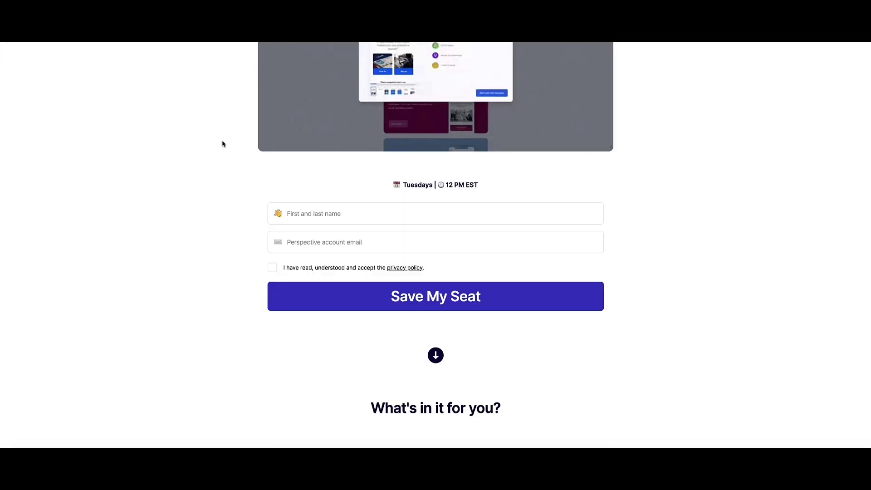
{"action": "left_click", "coordinate": [710, 112]}
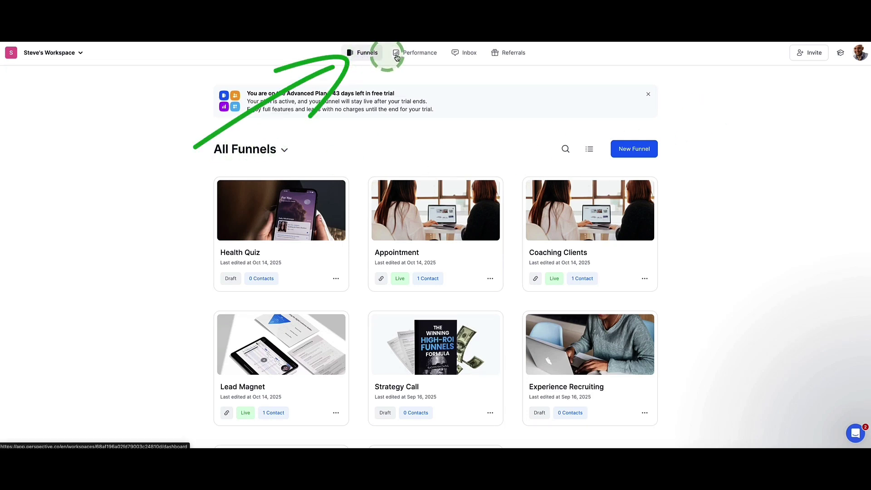
Step: Start a new funnel from the funnels overview
{"action": "left_click", "coordinate": [626, 156]}
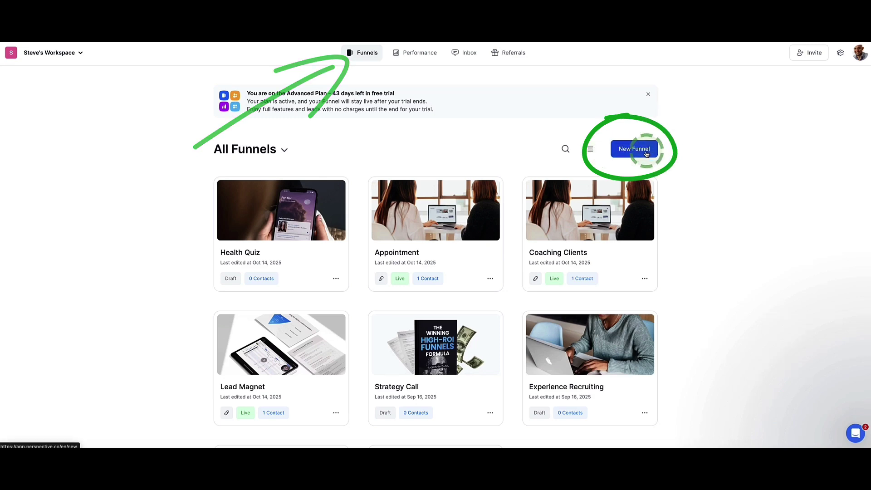
{"action": "left_click", "coordinate": [637, 152]}
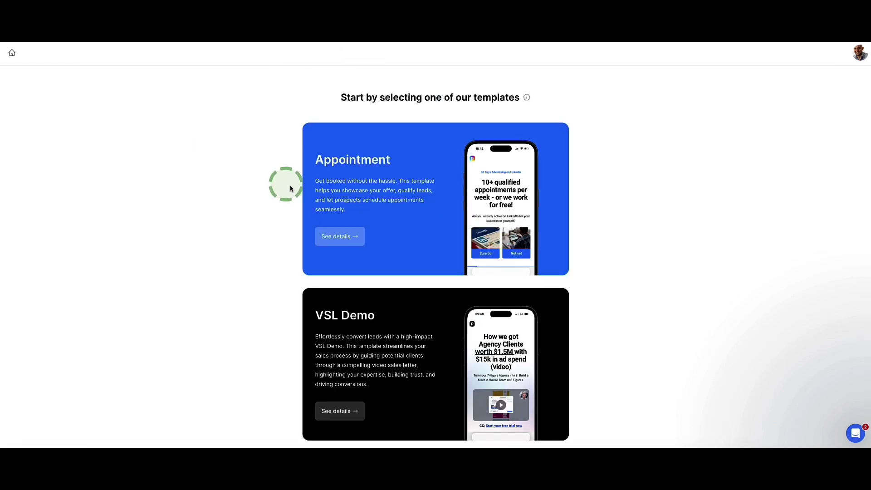
Step: Look through the available funnel templates, such as Strategy Call, Live Webinar, Property Sales and Recruiting Quiz
{"action": "scroll", "coordinate": [291, 188], "scroll_direction": "down", "scroll_amount": 10}
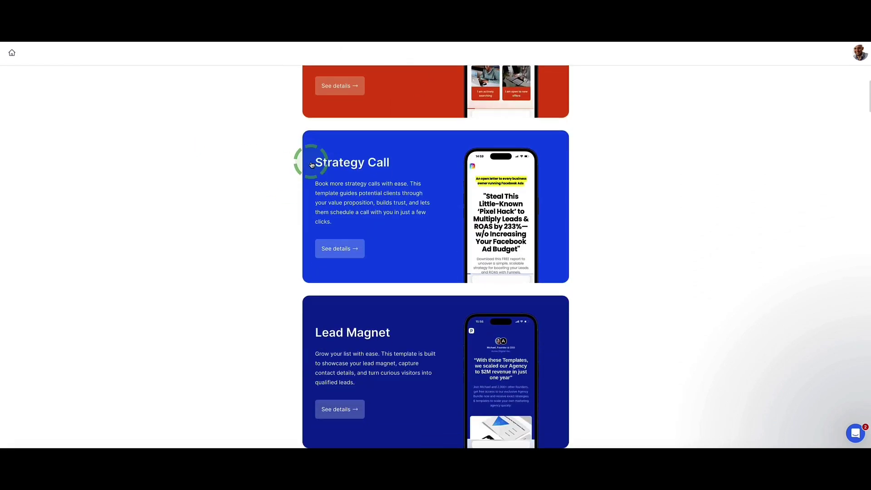
{"action": "scroll", "coordinate": [311, 165], "scroll_direction": "down", "scroll_amount": 14}
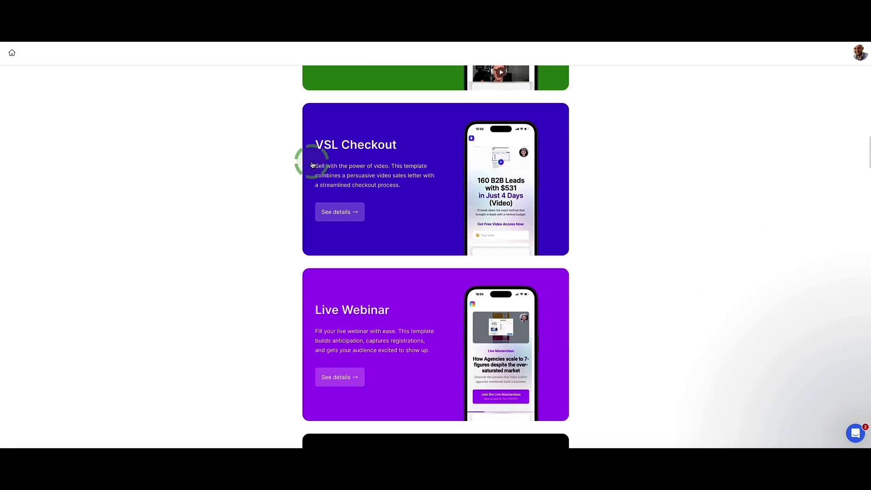
{"action": "scroll", "coordinate": [312, 164], "scroll_direction": "down", "scroll_amount": 4}
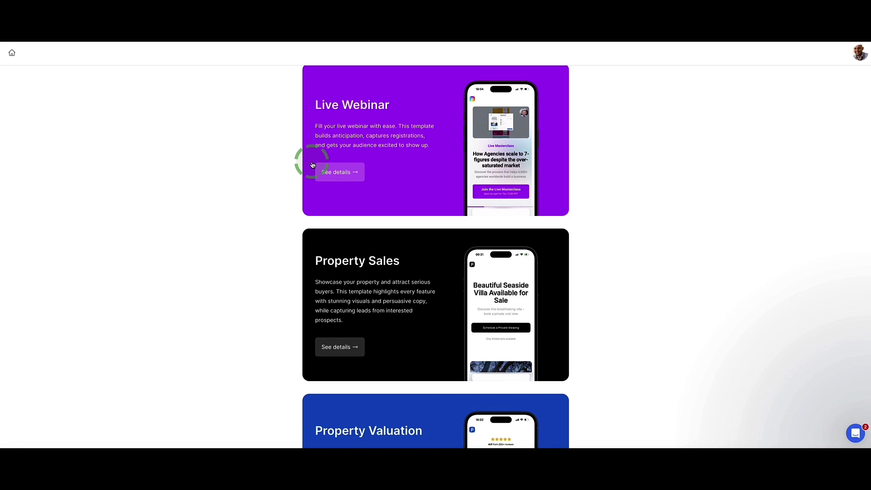
{"action": "scroll", "coordinate": [312, 165], "scroll_direction": "down", "scroll_amount": 6}
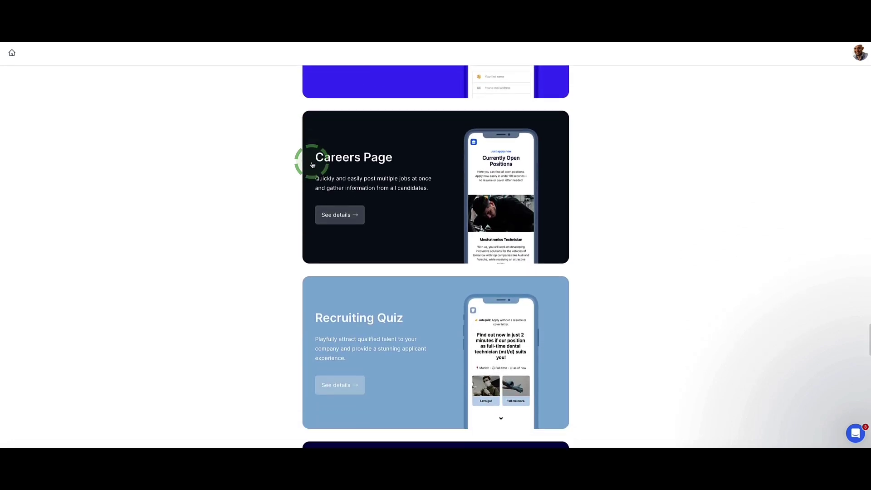
{"action": "scroll", "coordinate": [312, 165], "scroll_direction": "down", "scroll_amount": 20}
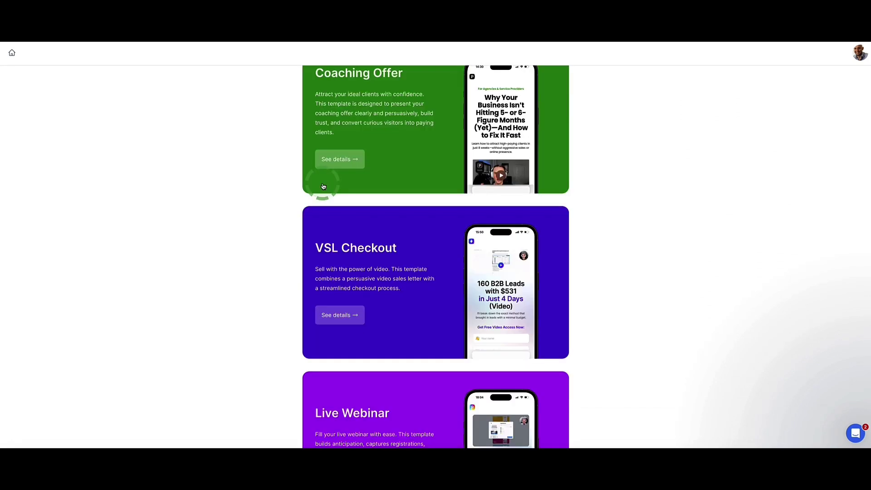
{"action": "scroll", "coordinate": [323, 186], "scroll_direction": "down", "scroll_amount": 4}
{"action": "scroll", "coordinate": [349, 254], "scroll_direction": "up", "scroll_amount": 14}
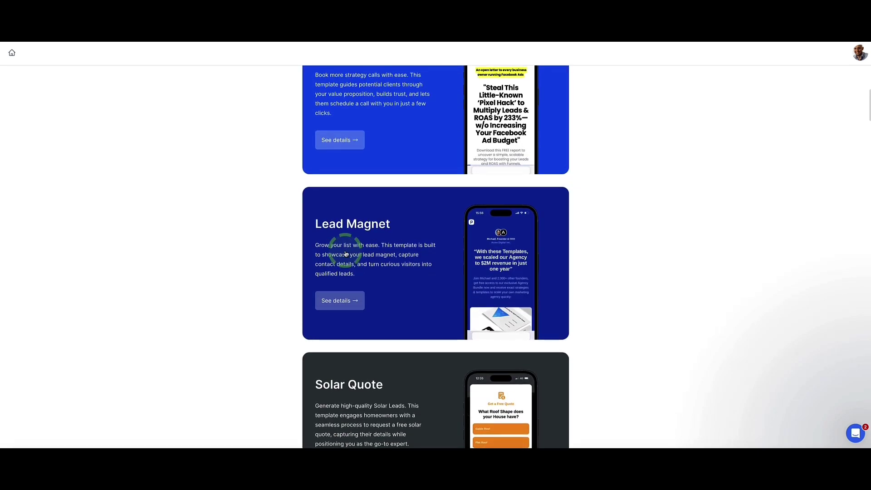
Step: Open the details of the Appointment template
{"action": "scroll", "coordinate": [345, 254], "scroll_direction": "up", "scroll_amount": 12}
{"action": "scroll", "coordinate": [346, 240], "scroll_direction": "up", "scroll_amount": 1}
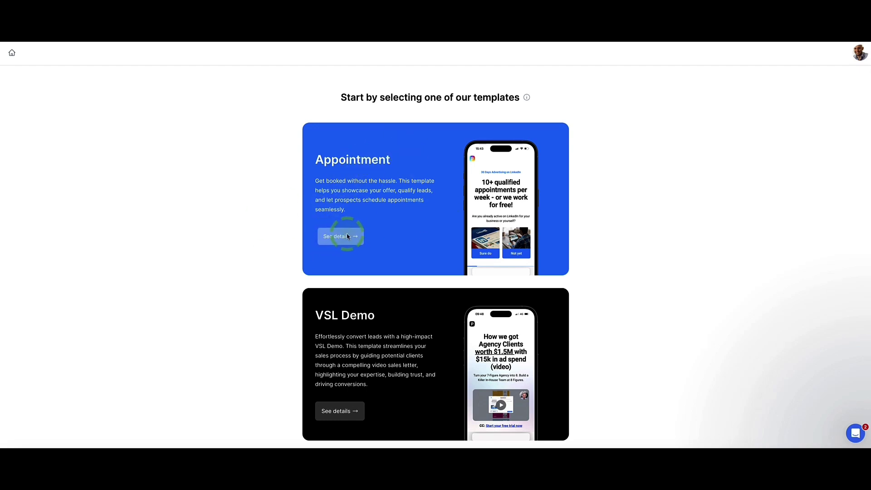
{"action": "left_click", "coordinate": [347, 236]}
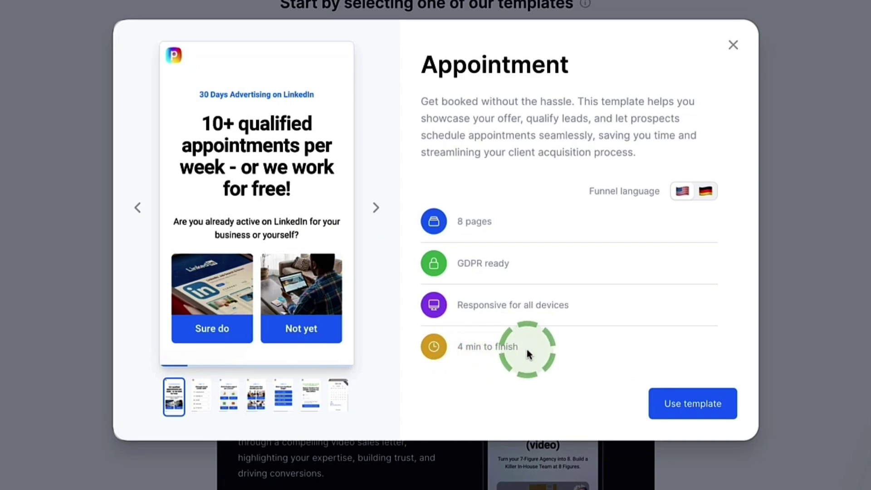
Step: Page through the Appointment template's preview, from the opening page and its questions to the booking calendar and confirmation page
{"action": "left_click", "coordinate": [378, 209]}
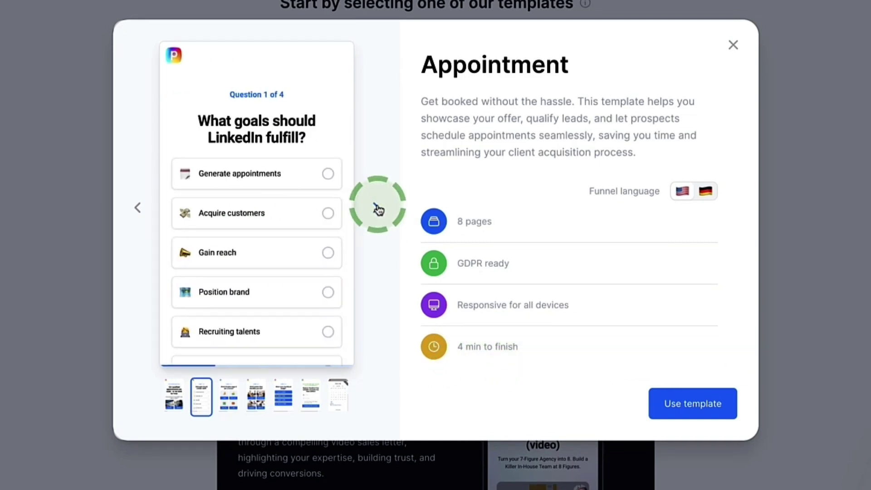
{"action": "left_click", "coordinate": [379, 209]}
{"action": "left_click", "coordinate": [378, 209]}
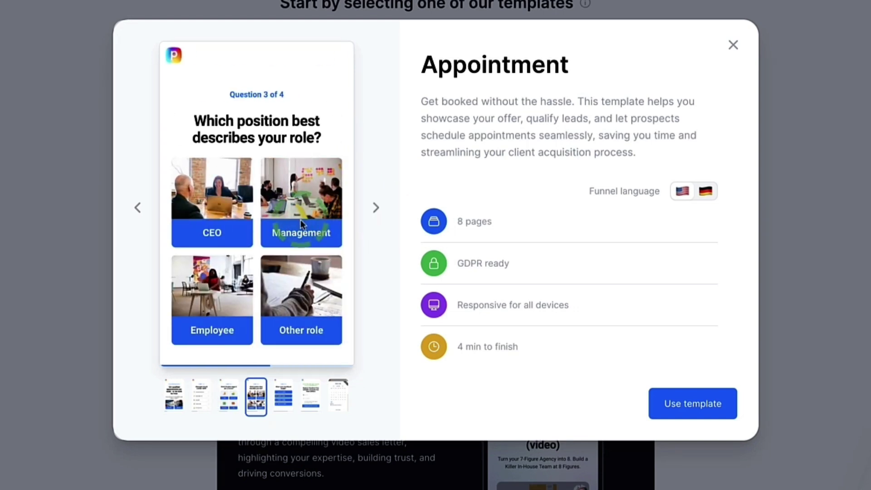
{"action": "left_click", "coordinate": [378, 208]}
{"action": "left_click", "coordinate": [378, 210]}
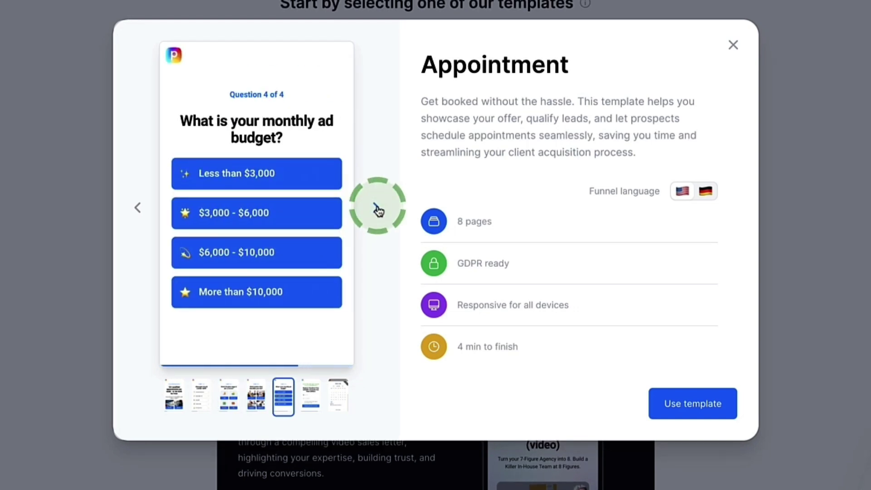
{"action": "left_click", "coordinate": [378, 209]}
{"action": "left_click", "coordinate": [378, 209]}
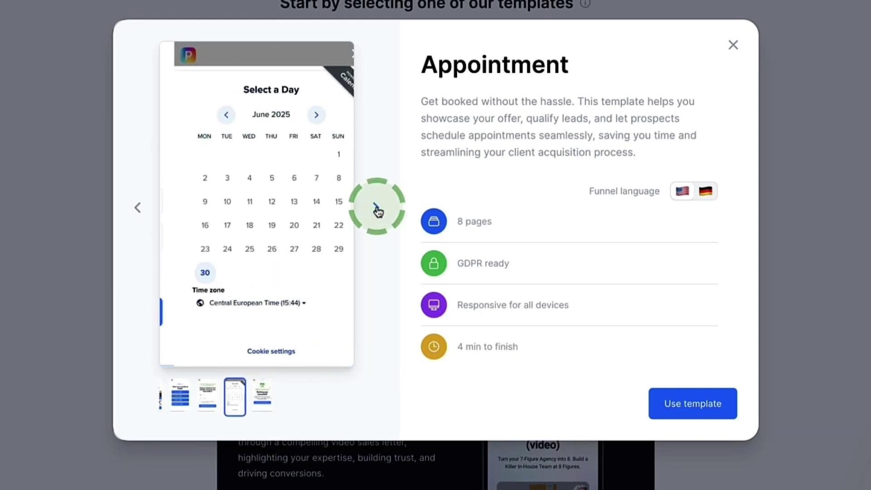
{"action": "left_click", "coordinate": [378, 210]}
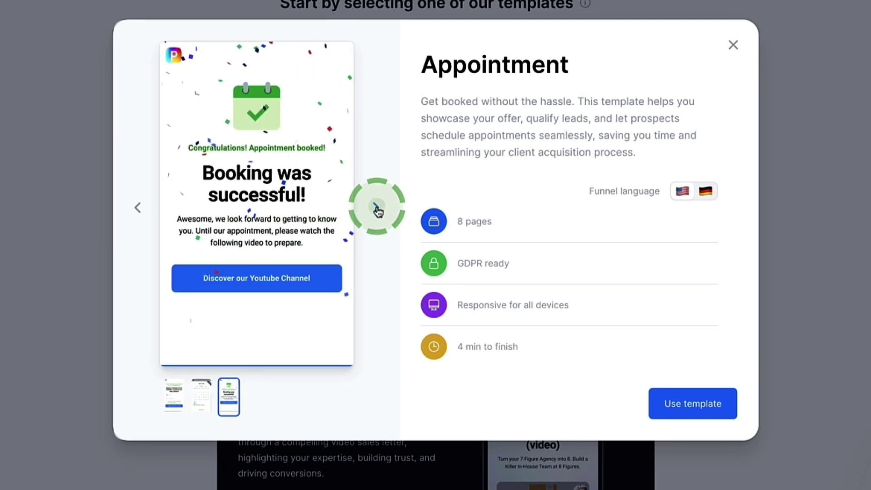
{"action": "left_click", "coordinate": [378, 209]}
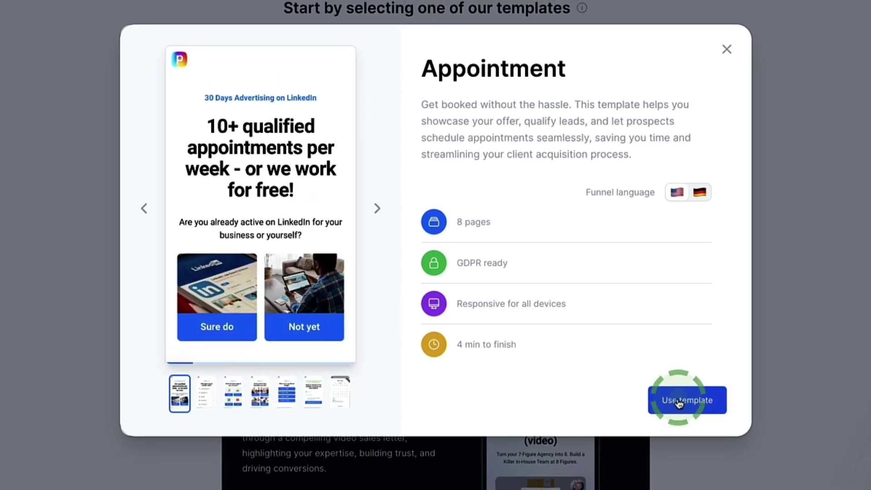
Step: Create the funnel from the Appointment template and look over its Start page in the editor
{"action": "left_click", "coordinate": [679, 401]}
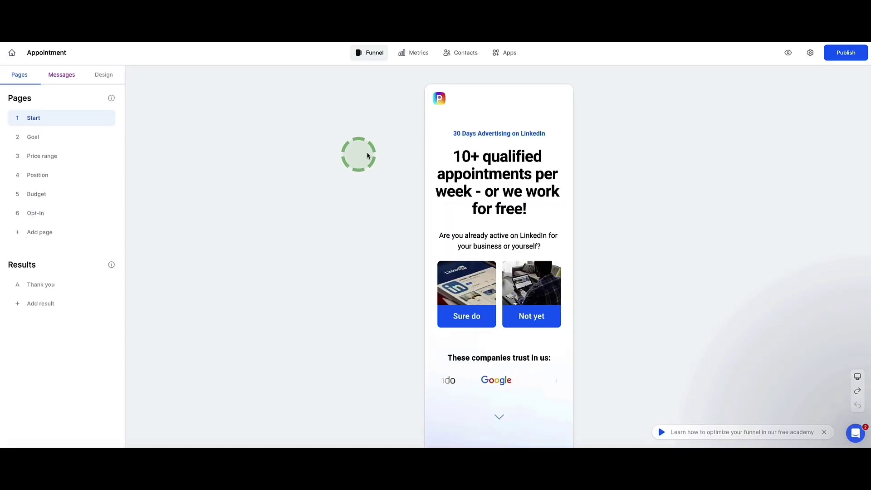
{"action": "scroll", "coordinate": [463, 152], "scroll_direction": "down", "scroll_amount": 4}
{"action": "scroll", "coordinate": [464, 153], "scroll_direction": "up", "scroll_amount": 4}
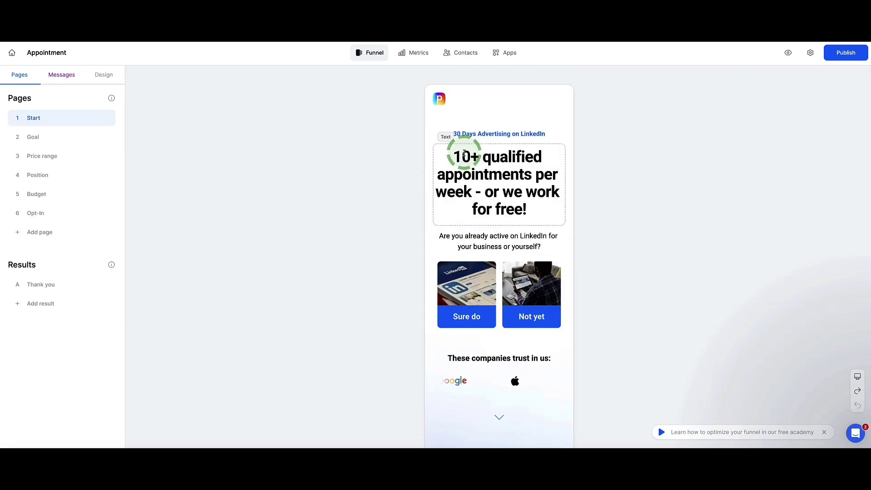
{"action": "scroll", "coordinate": [463, 152], "scroll_direction": "down", "scroll_amount": 8}
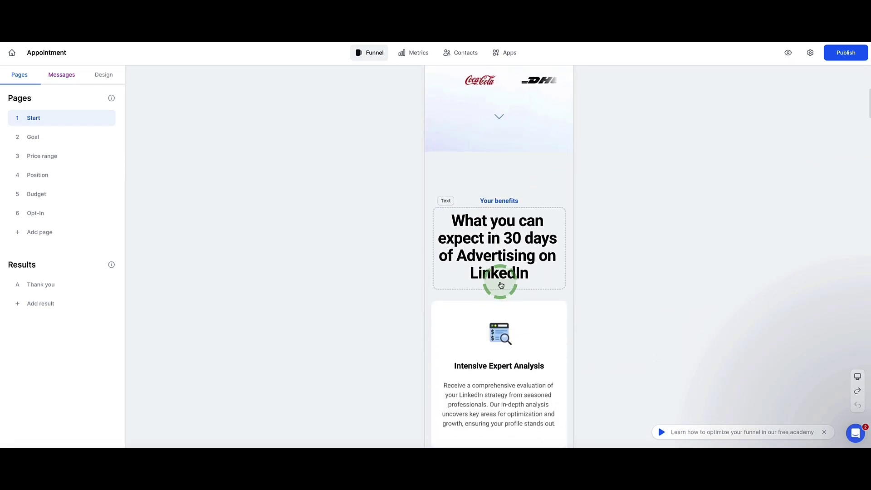
{"action": "scroll", "coordinate": [500, 285], "scroll_direction": "down", "scroll_amount": 10}
{"action": "scroll", "coordinate": [500, 288], "scroll_direction": "up", "scroll_amount": 18}
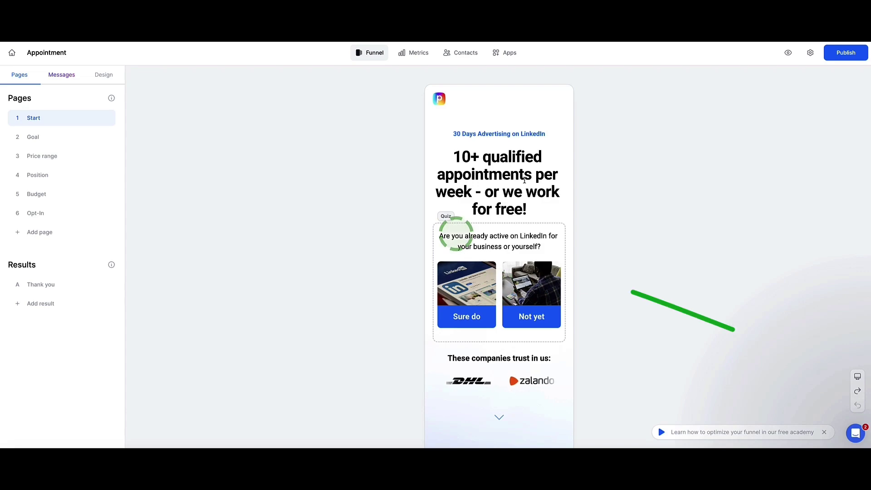
Step: Examine the Start page's layout in desktop view, then return to the mobile view
{"action": "left_click", "coordinate": [857, 377]}
{"action": "scroll", "coordinate": [294, 122], "scroll_direction": "down", "scroll_amount": 20}
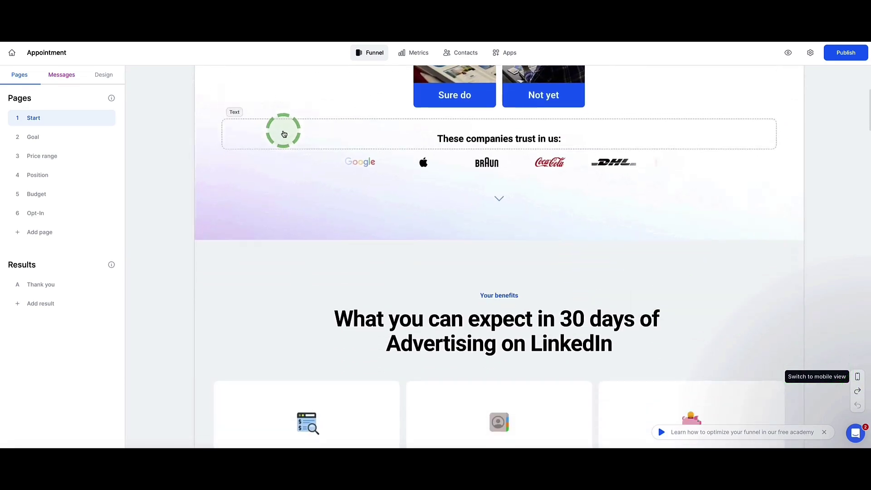
{"action": "scroll", "coordinate": [286, 132], "scroll_direction": "down", "scroll_amount": 15}
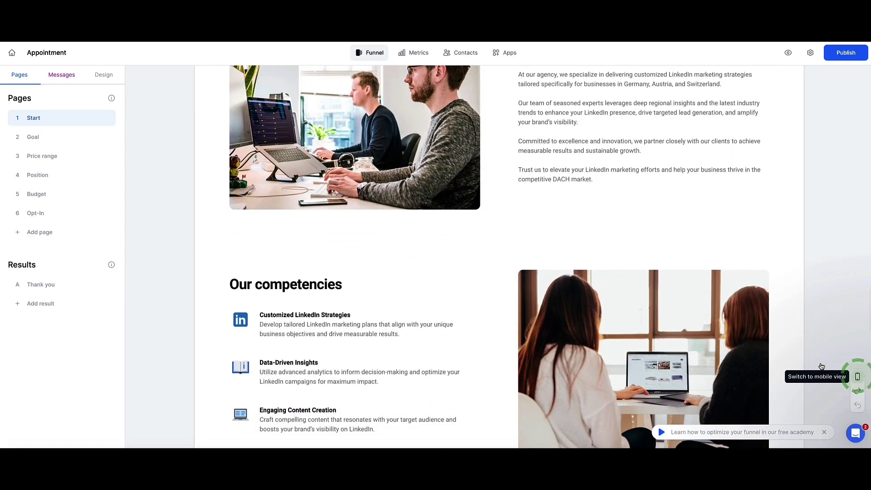
{"action": "left_click", "coordinate": [858, 377]}
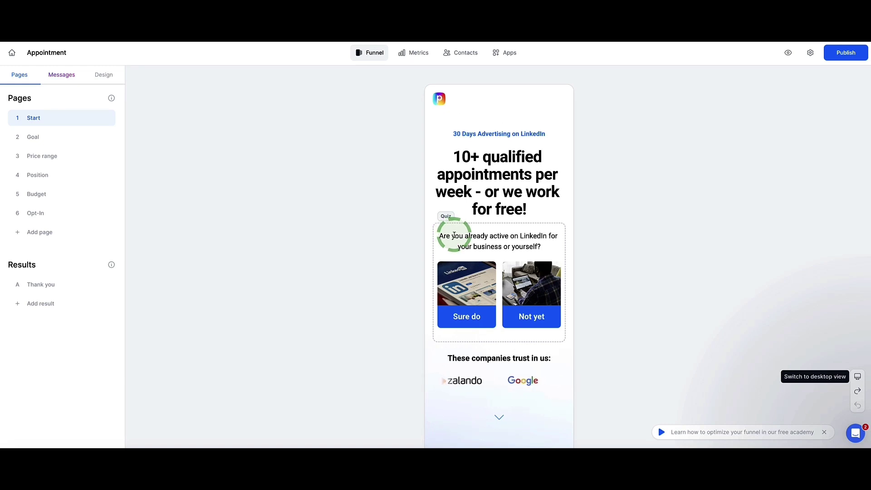
{"action": "scroll", "coordinate": [456, 186], "scroll_direction": "down", "scroll_amount": 4}
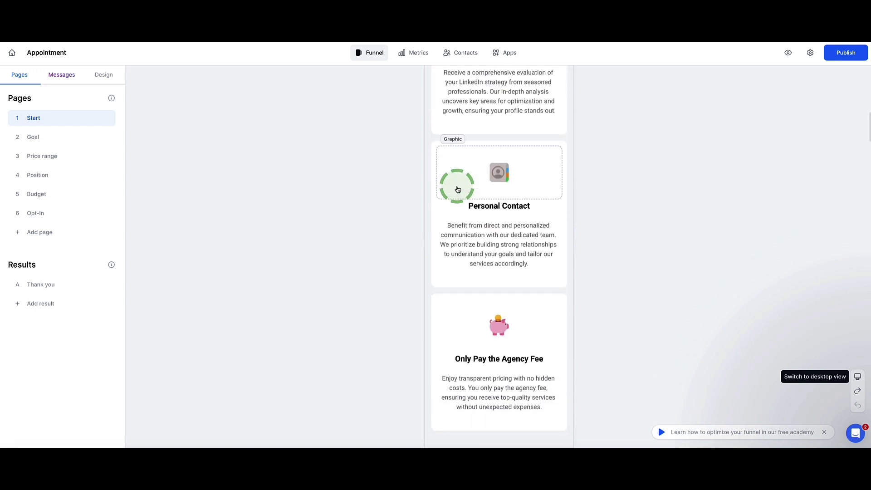
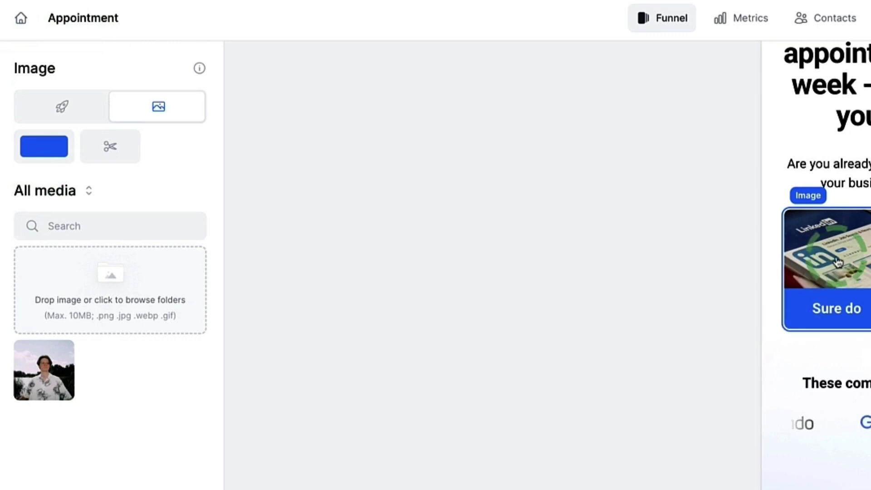
Step: Examine the image options of the "Sure do" answer, including the upload area and the available media sources
{"action": "left_click", "coordinate": [49, 152]}
{"action": "left_click", "coordinate": [101, 276]}
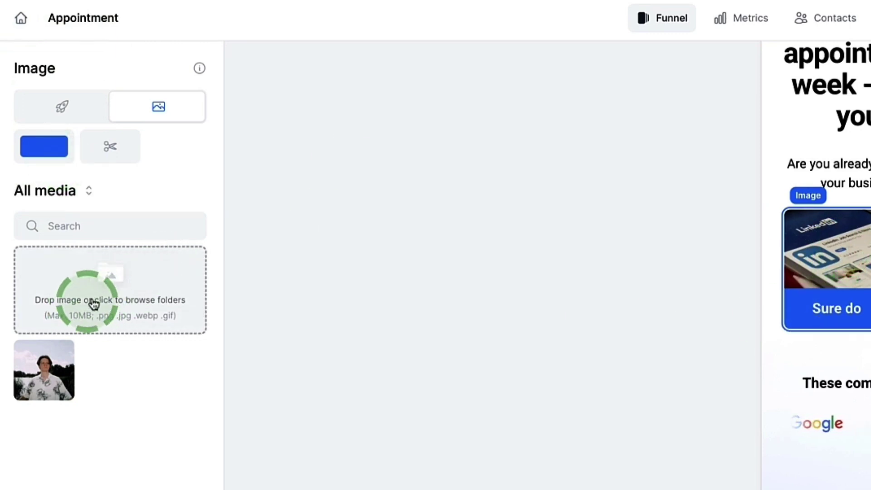
{"action": "left_click", "coordinate": [75, 192]}
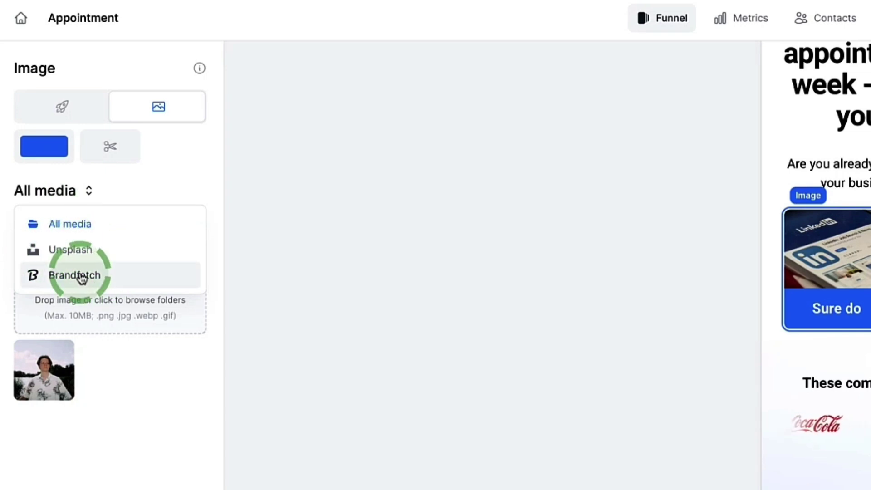
{"action": "left_click", "coordinate": [168, 207]}
Step: Look through the Start page's lower sections and inspect the settings of the "Claim your free Consulting now" button
{"action": "scroll", "coordinate": [868, 200], "scroll_direction": "down", "scroll_amount": 10}
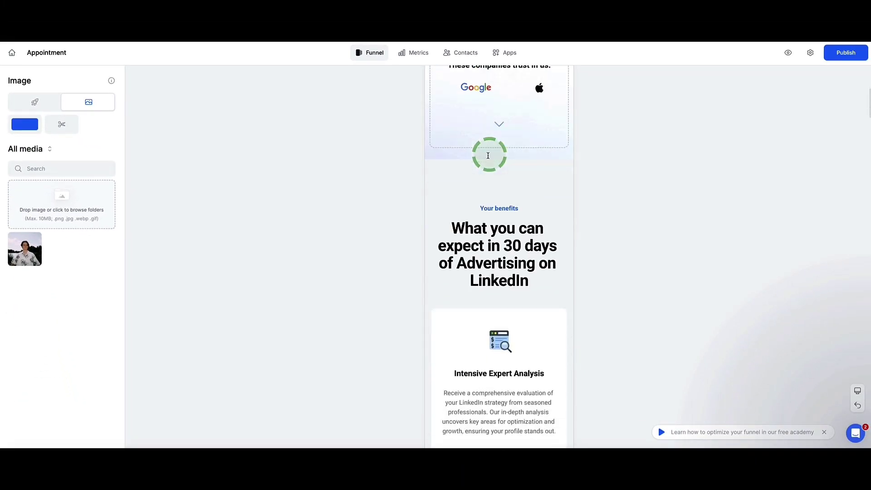
{"action": "scroll", "coordinate": [483, 163], "scroll_direction": "down", "scroll_amount": 15}
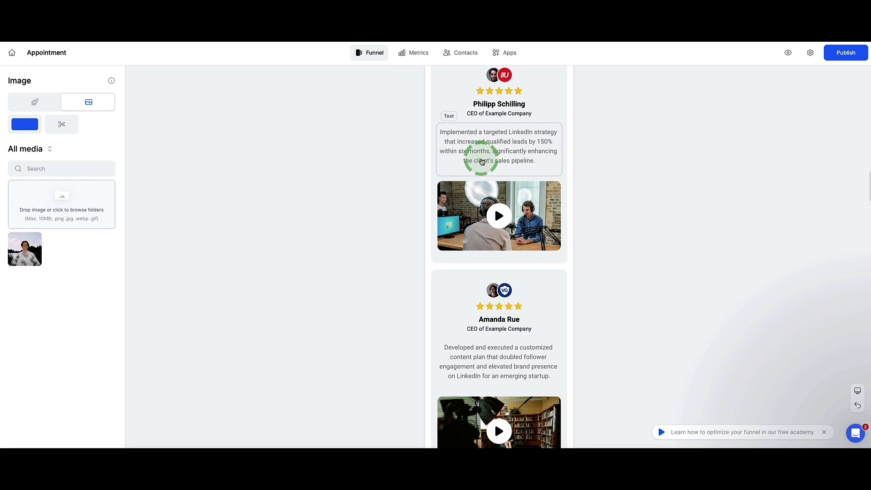
{"action": "scroll", "coordinate": [478, 157], "scroll_direction": "up", "scroll_amount": 6}
{"action": "left_click", "coordinate": [504, 216]}
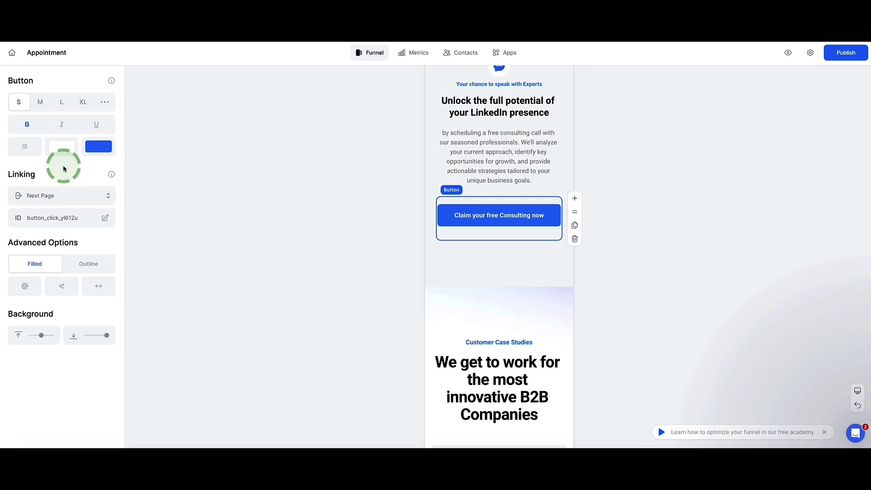
{"action": "left_click", "coordinate": [437, 178]}
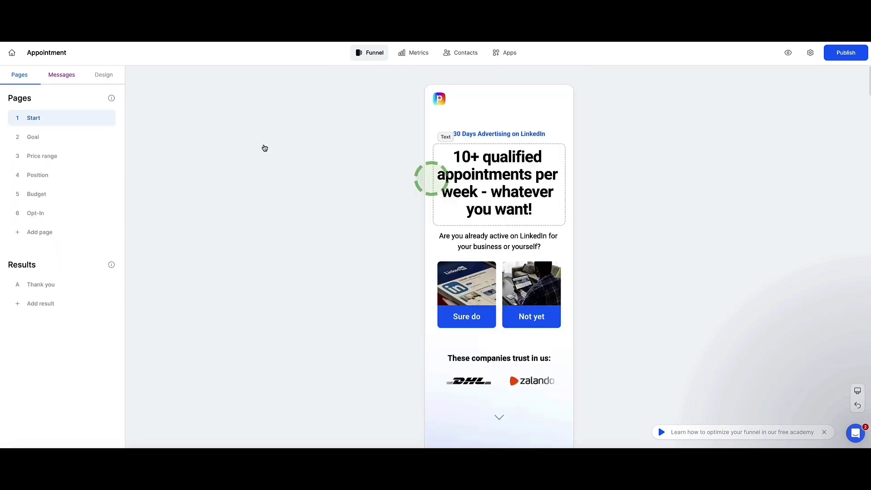
Step: Review the funnel's Start, Goal, Price range and Position pages in turn
{"action": "left_click", "coordinate": [89, 117]}
{"action": "left_click", "coordinate": [29, 112]}
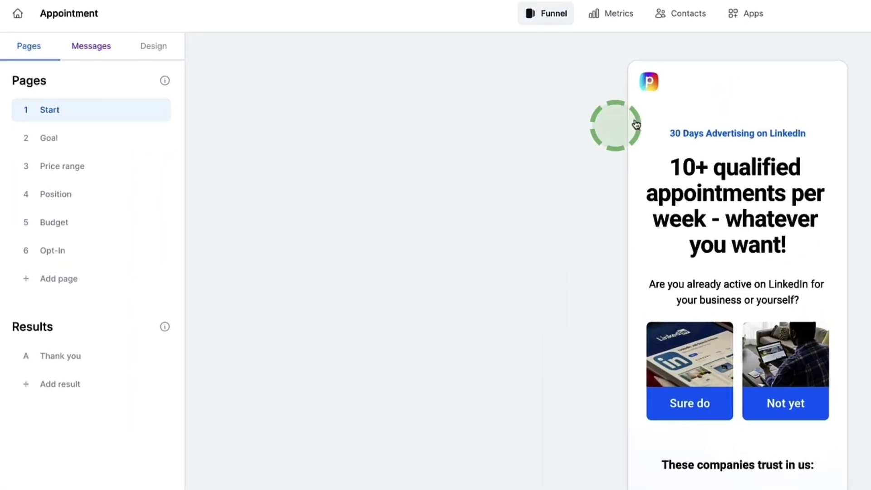
{"action": "scroll", "coordinate": [577, 209], "scroll_direction": "down", "scroll_amount": 5}
{"action": "scroll", "coordinate": [784, 235], "scroll_direction": "up", "scroll_amount": 5}
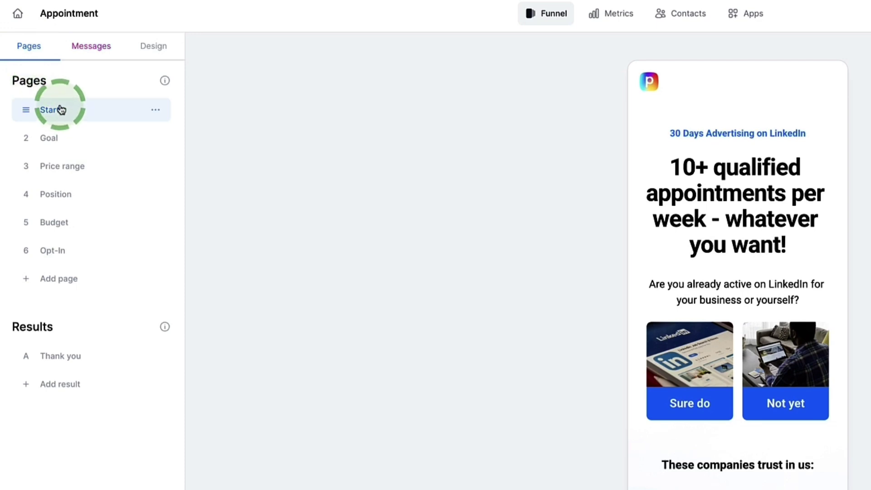
{"action": "left_click", "coordinate": [54, 134]}
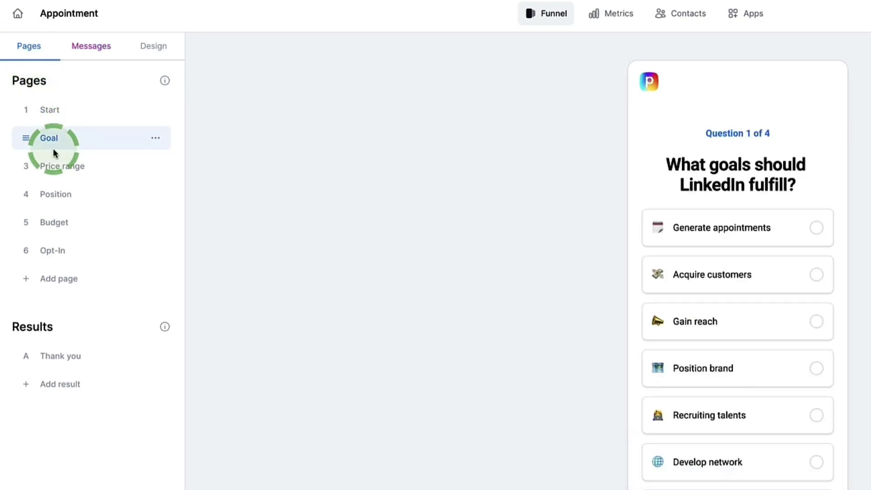
{"action": "scroll", "coordinate": [716, 214], "scroll_direction": "down", "scroll_amount": 4}
{"action": "scroll", "coordinate": [715, 214], "scroll_direction": "up", "scroll_amount": 4}
{"action": "left_click", "coordinate": [41, 159]}
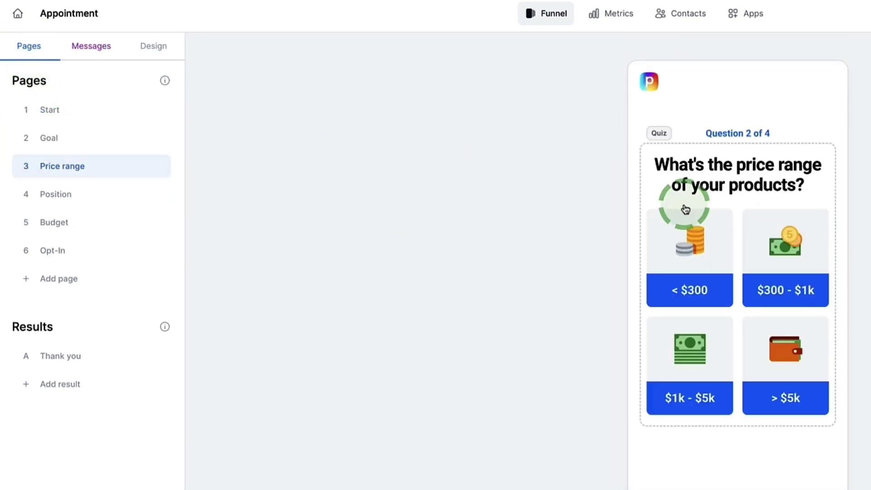
{"action": "scroll", "coordinate": [708, 204], "scroll_direction": "down", "scroll_amount": 2}
{"action": "scroll", "coordinate": [707, 204], "scroll_direction": "up", "scroll_amount": 2}
{"action": "left_click", "coordinate": [30, 191]}
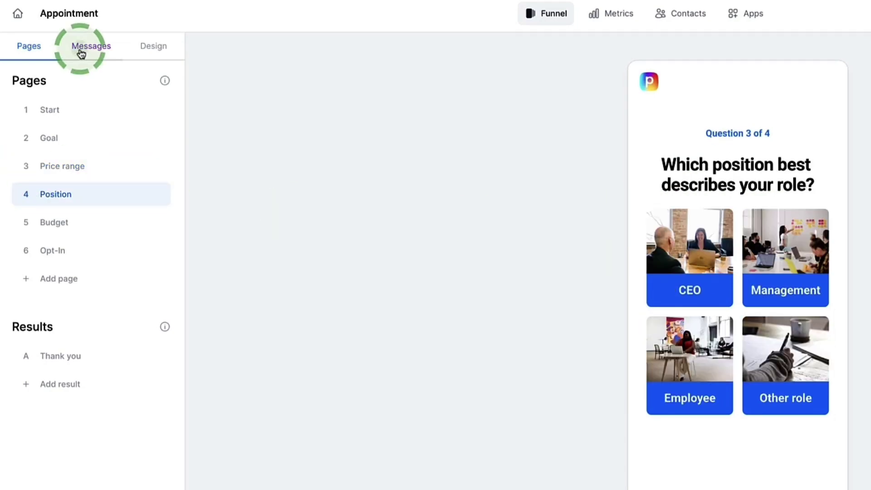
Step: Examine the "Appointment booked" message, including its trigger, delay, sender, recipient, subject and email text
{"action": "left_click", "coordinate": [81, 53]}
{"action": "scroll", "coordinate": [693, 250], "scroll_direction": "down", "scroll_amount": 2}
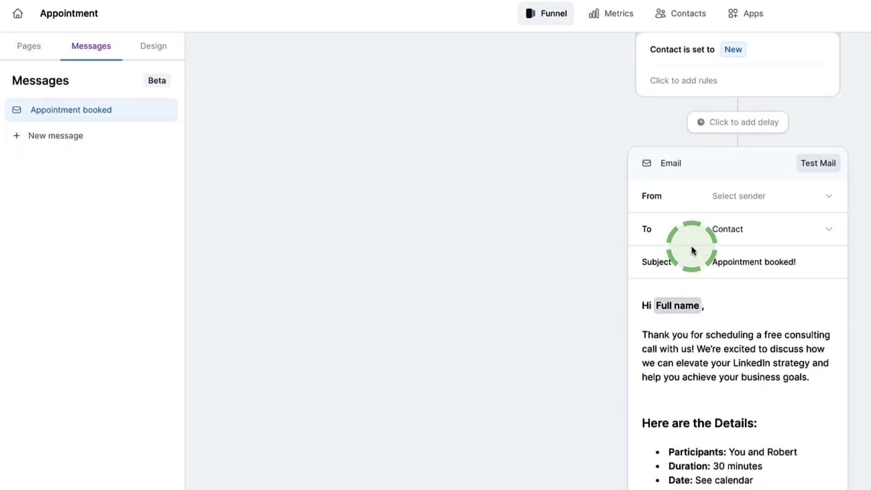
{"action": "scroll", "coordinate": [703, 249], "scroll_direction": "down", "scroll_amount": 10}
{"action": "scroll", "coordinate": [706, 247], "scroll_direction": "up", "scroll_amount": 10}
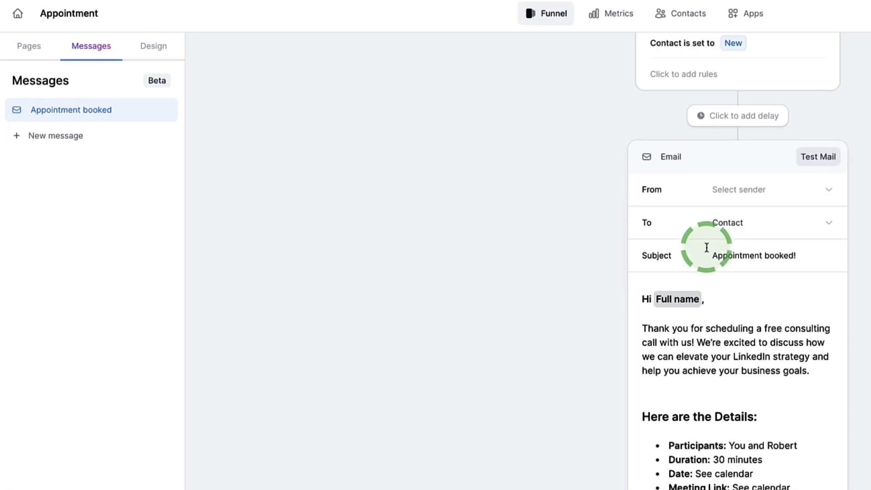
{"action": "scroll", "coordinate": [706, 247], "scroll_direction": "up", "scroll_amount": 2}
{"action": "scroll", "coordinate": [706, 247], "scroll_direction": "down", "scroll_amount": 15}
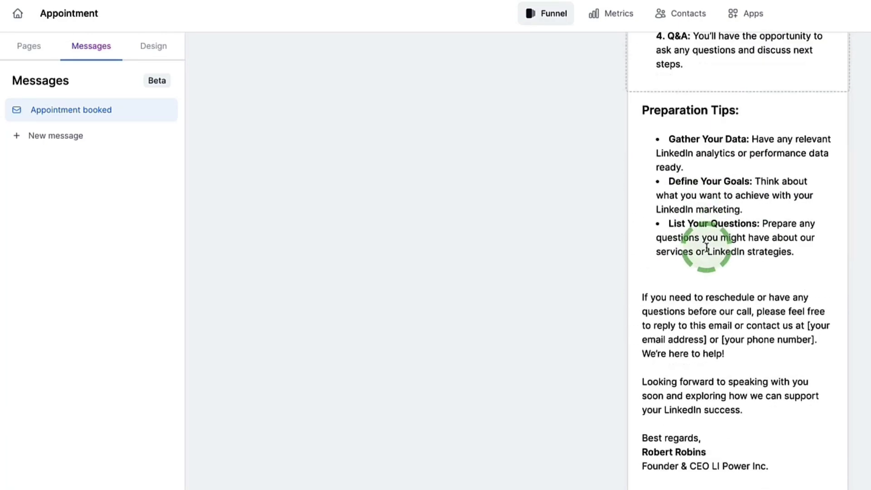
{"action": "scroll", "coordinate": [706, 247], "scroll_direction": "down", "scroll_amount": 3}
{"action": "scroll", "coordinate": [706, 247], "scroll_direction": "up", "scroll_amount": 20}
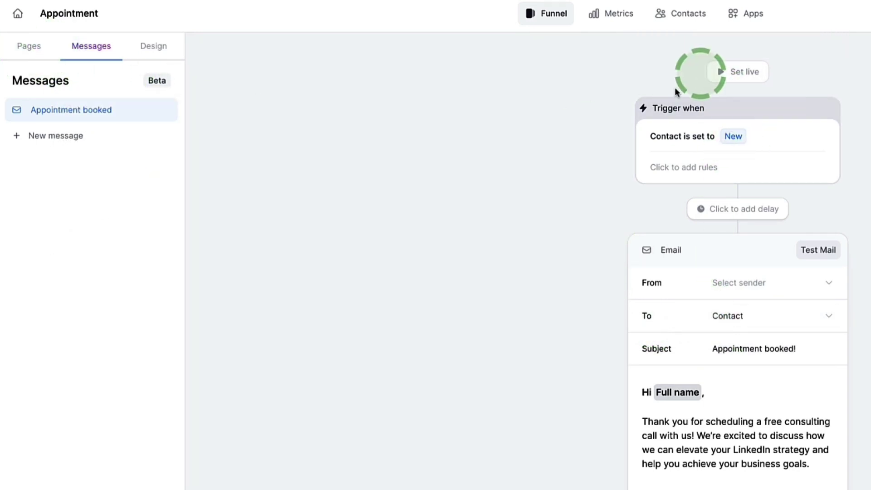
{"action": "scroll", "coordinate": [721, 163], "scroll_direction": "down", "scroll_amount": 3}
{"action": "scroll", "coordinate": [712, 180], "scroll_direction": "down", "scroll_amount": 10}
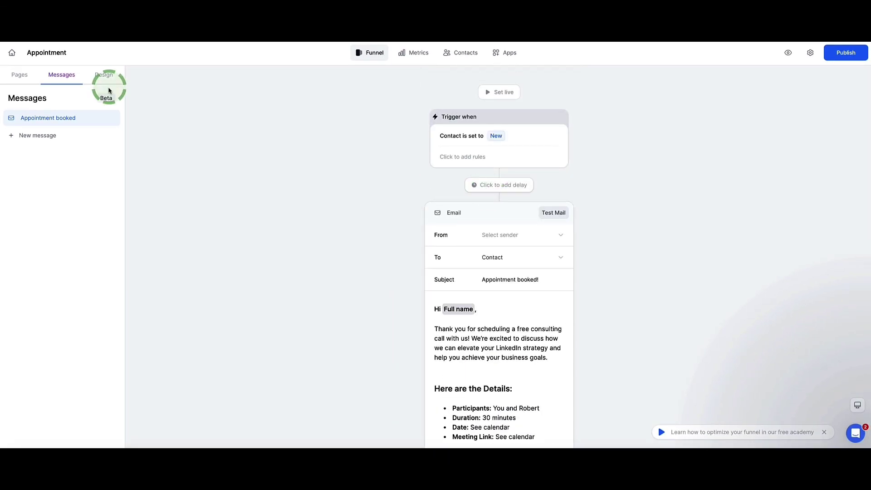
Step: Browse the Perspective design themes and apply the Artsy theme to all blocks of the funnel
{"action": "left_click", "coordinate": [107, 78]}
{"action": "scroll", "coordinate": [89, 156], "scroll_direction": "down", "scroll_amount": 10}
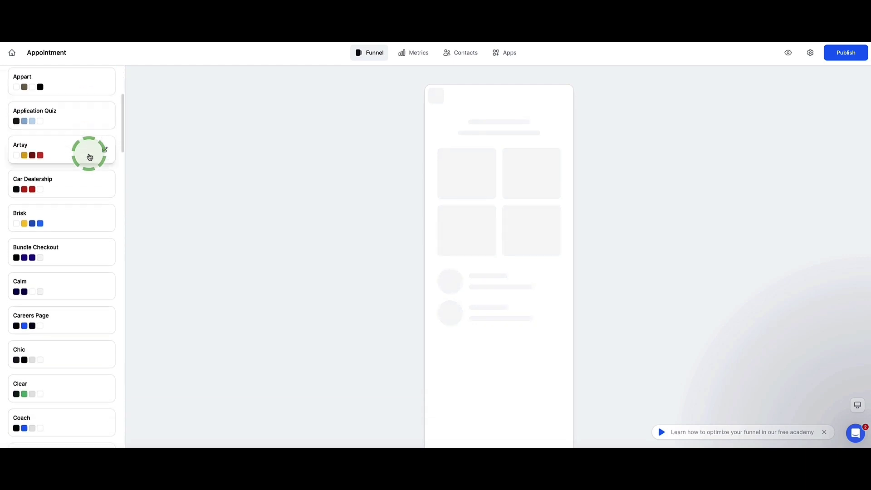
{"action": "scroll", "coordinate": [91, 154], "scroll_direction": "down", "scroll_amount": 5}
{"action": "scroll", "coordinate": [74, 150], "scroll_direction": "up", "scroll_amount": 15}
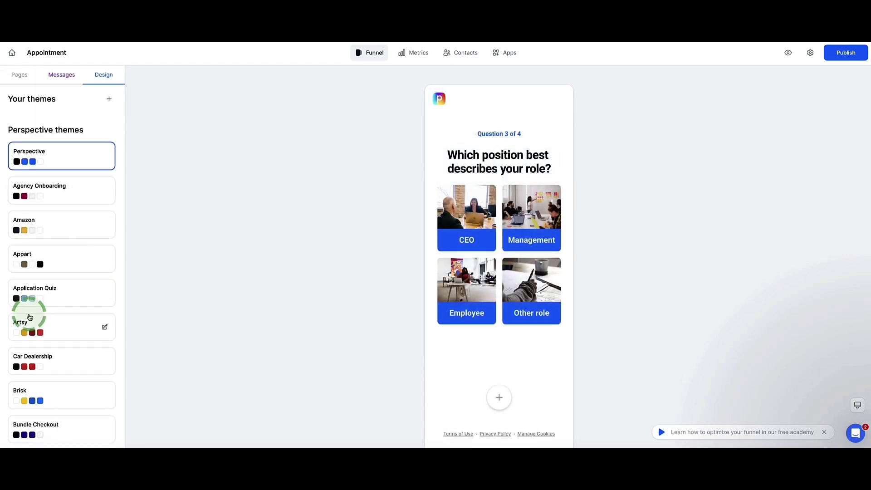
{"action": "left_click", "coordinate": [60, 329]}
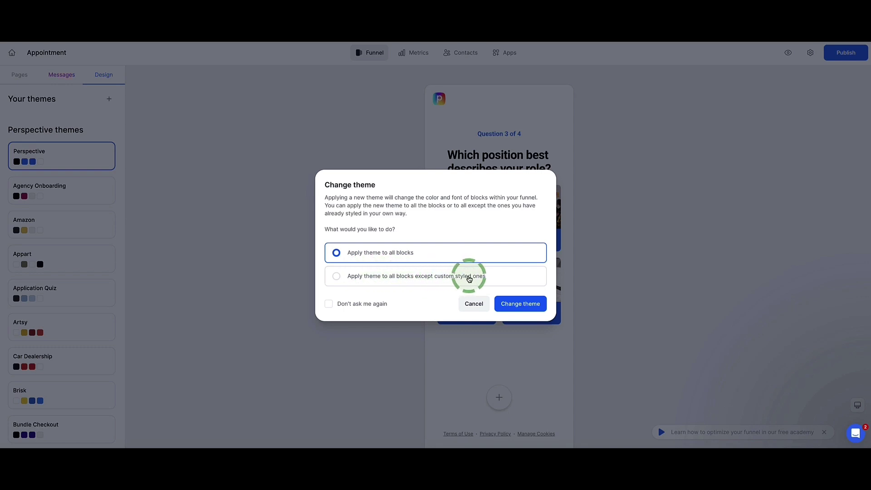
{"action": "left_click", "coordinate": [520, 304]}
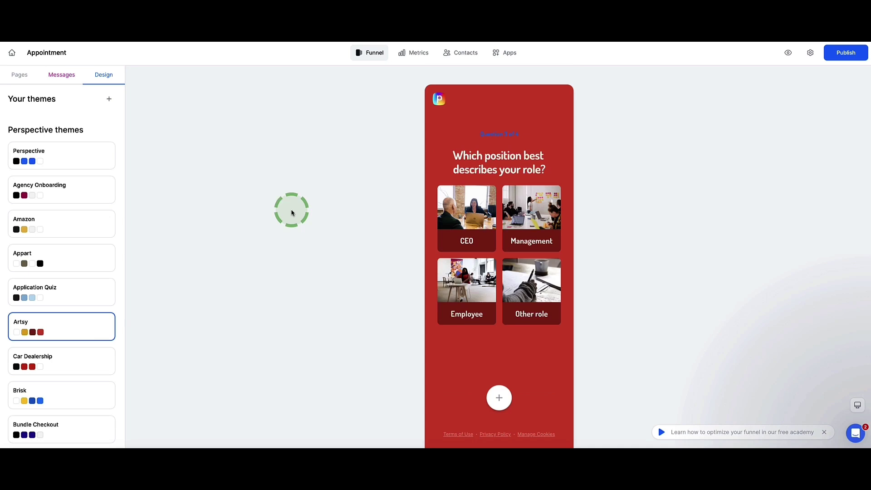
Step: Switch the funnel back to the Perspective theme and return to the Start page
{"action": "left_click", "coordinate": [58, 163]}
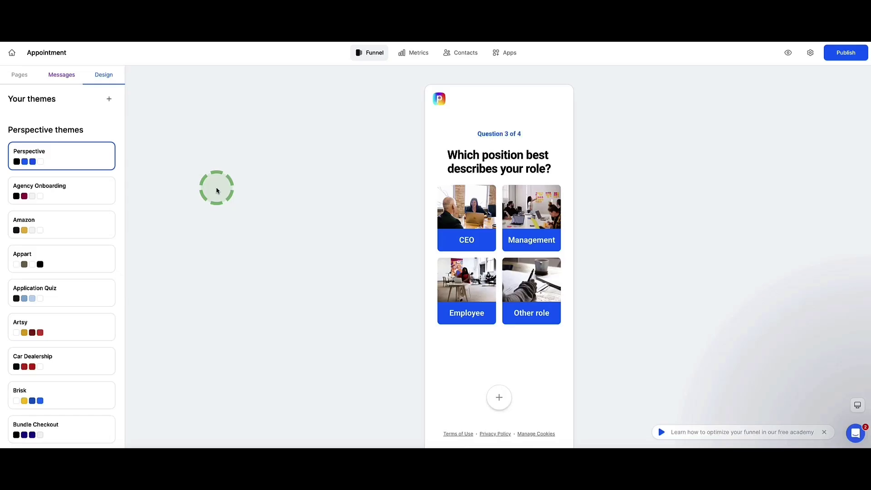
{"action": "left_click", "coordinate": [20, 77]}
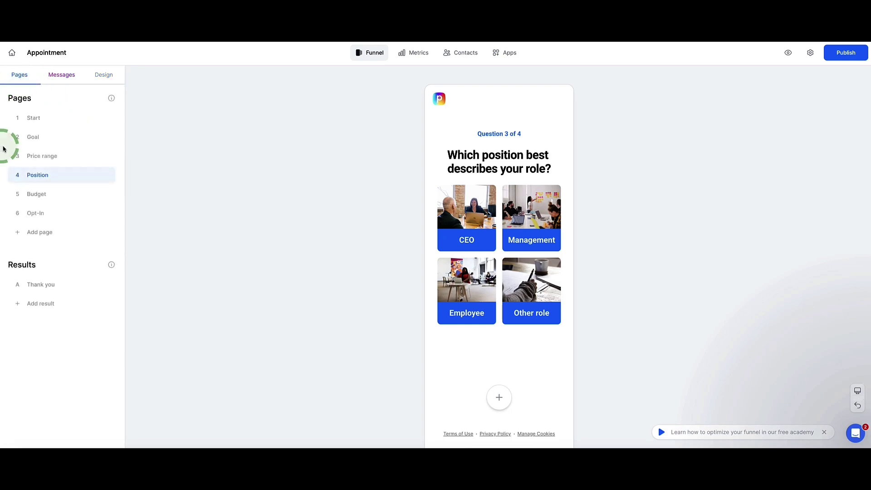
{"action": "left_click", "coordinate": [44, 117]}
{"action": "scroll", "coordinate": [458, 186], "scroll_direction": "down", "scroll_amount": 15}
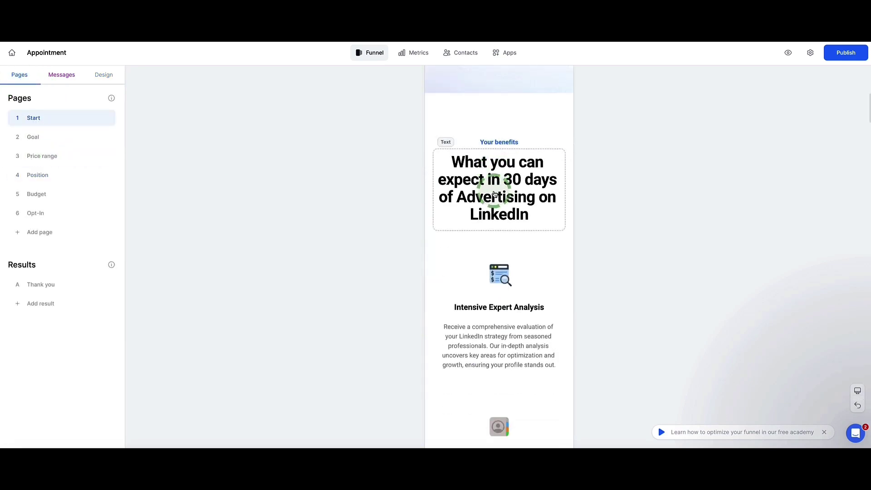
{"action": "scroll", "coordinate": [497, 194], "scroll_direction": "up", "scroll_amount": 10}
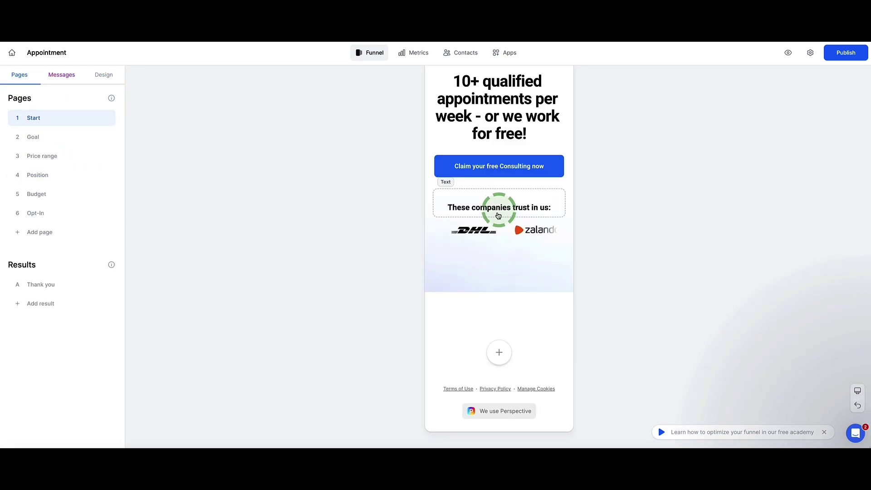
Step: Look through the basic blocks and try a Trustpilot block at the end of the Start page's content
{"action": "left_click", "coordinate": [498, 352]}
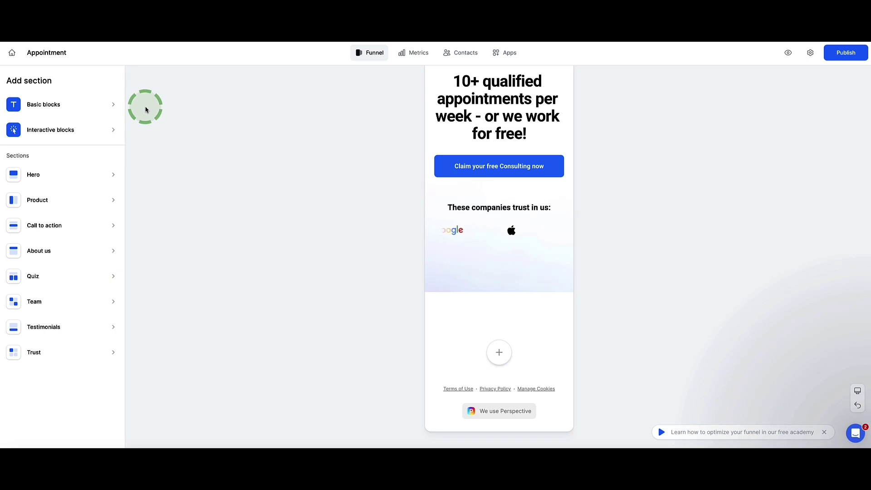
{"action": "left_click", "coordinate": [88, 105]}
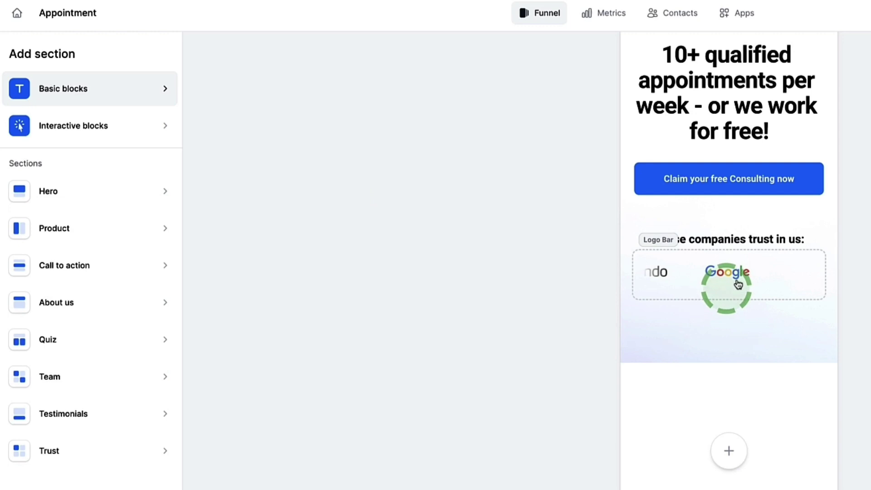
{"action": "scroll", "coordinate": [253, 247], "scroll_direction": "down", "scroll_amount": 1}
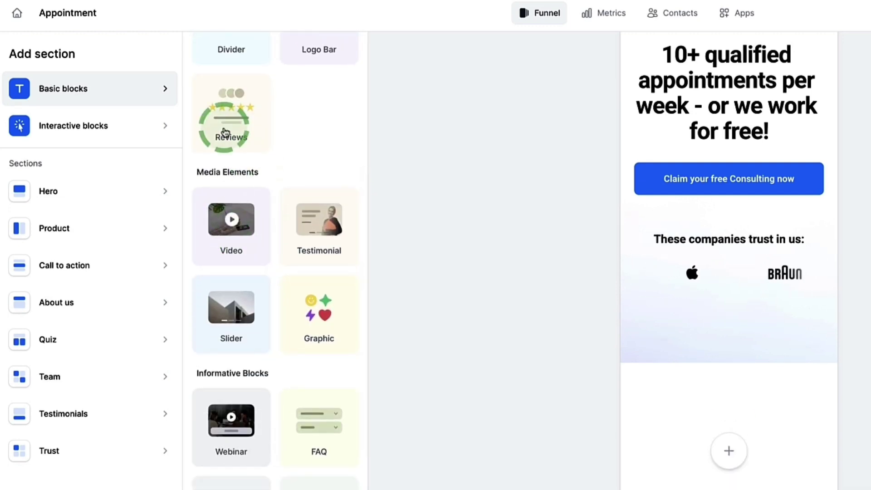
{"action": "scroll", "coordinate": [313, 223], "scroll_direction": "down", "scroll_amount": 3}
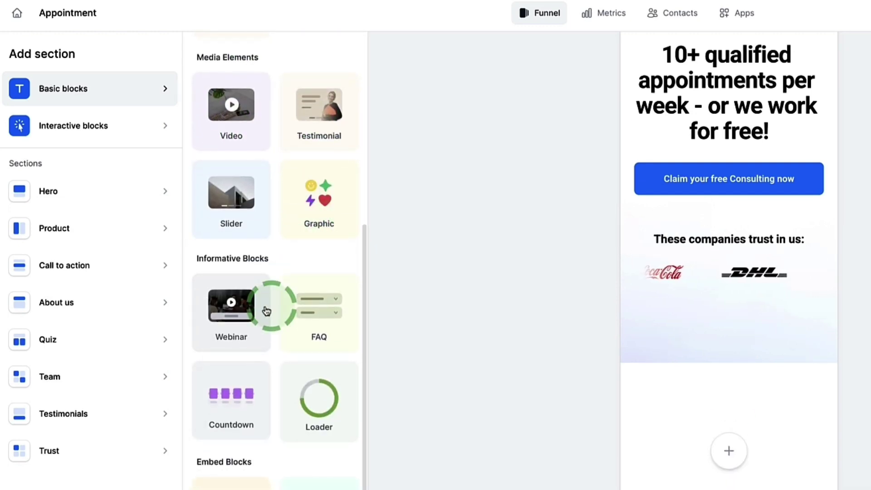
{"action": "scroll", "coordinate": [267, 310], "scroll_direction": "down", "scroll_amount": 3}
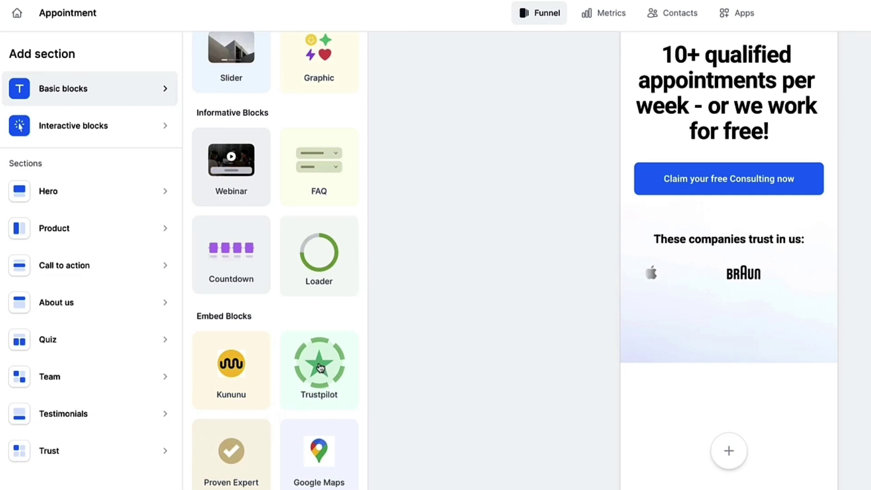
{"action": "left_click_drag", "start_coordinate": [320, 366], "coordinate": [762, 355]}
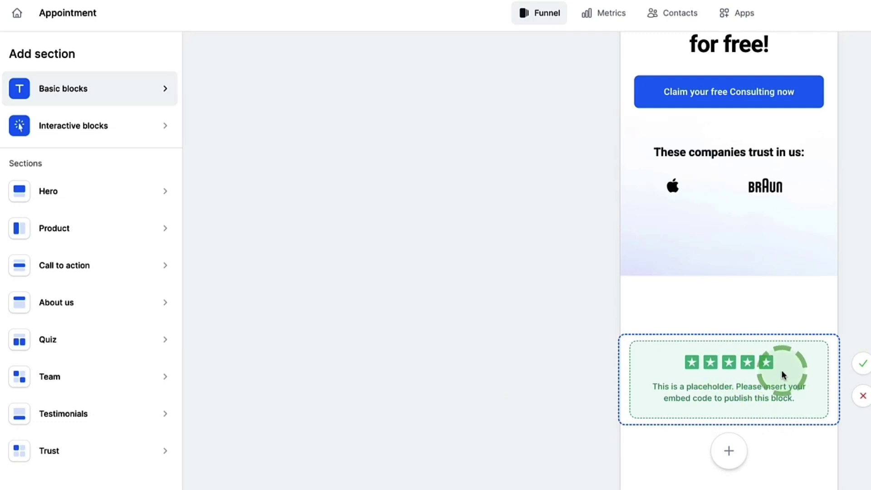
Step: Try a Reviews block in place of the Trustpilot placeholder
{"action": "left_click", "coordinate": [730, 449]}
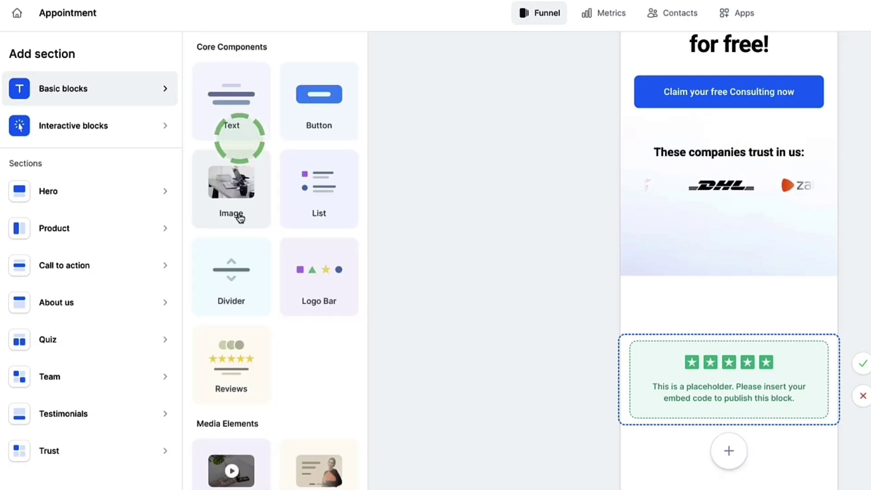
{"action": "left_click", "coordinate": [233, 362]}
{"action": "left_click", "coordinate": [90, 98]}
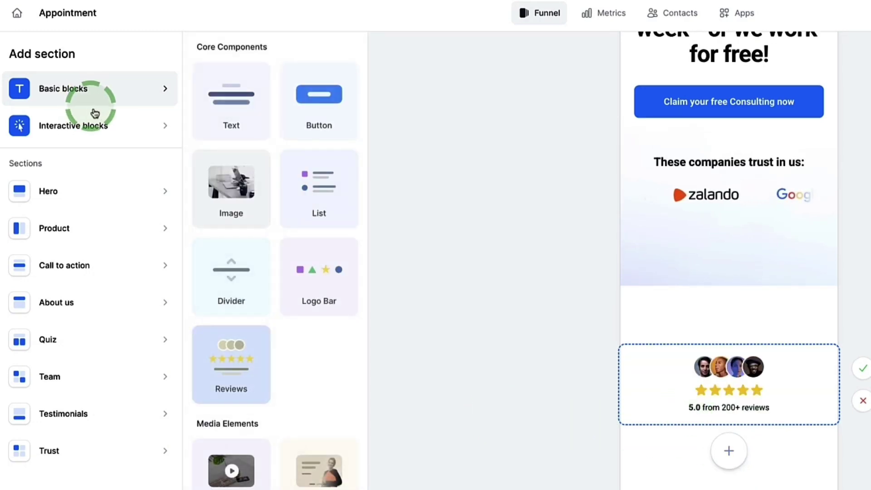
Step: Go through the interactive question and form blocks and try the payment form in the pending block's place
{"action": "left_click", "coordinate": [116, 126]}
{"action": "left_click", "coordinate": [245, 114]}
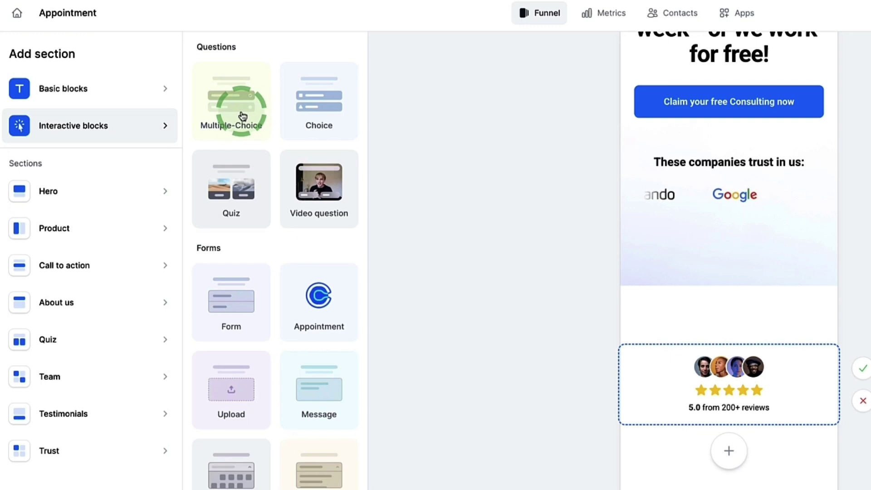
{"action": "left_click", "coordinate": [312, 107]}
{"action": "scroll", "coordinate": [305, 107], "scroll_direction": "down", "scroll_amount": 1}
{"action": "left_click", "coordinate": [318, 178]}
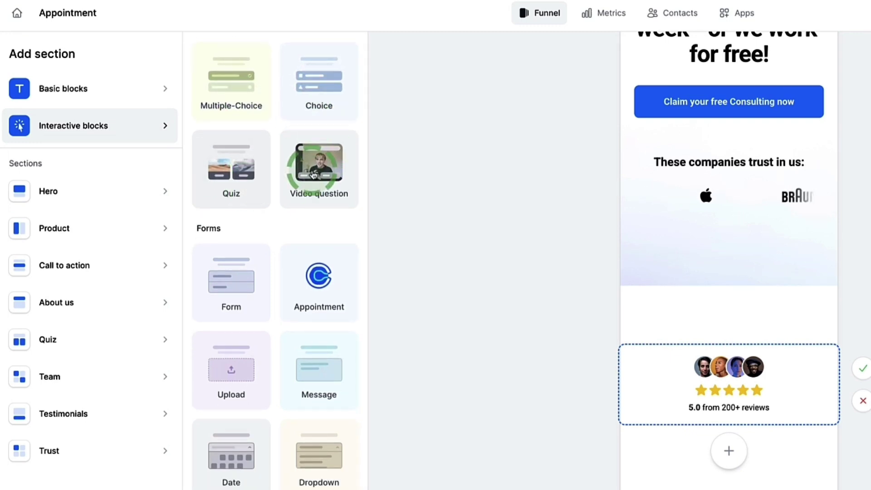
{"action": "left_click", "coordinate": [219, 278]}
{"action": "left_click", "coordinate": [326, 282]}
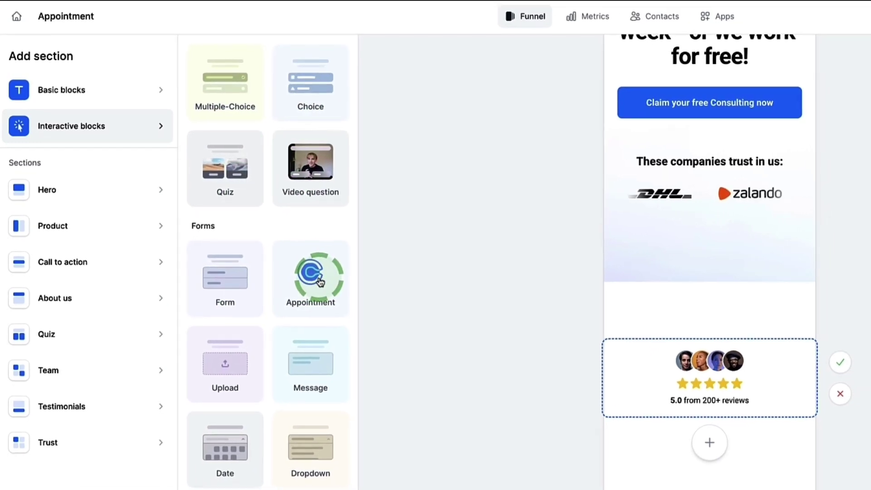
{"action": "left_click", "coordinate": [210, 474]}
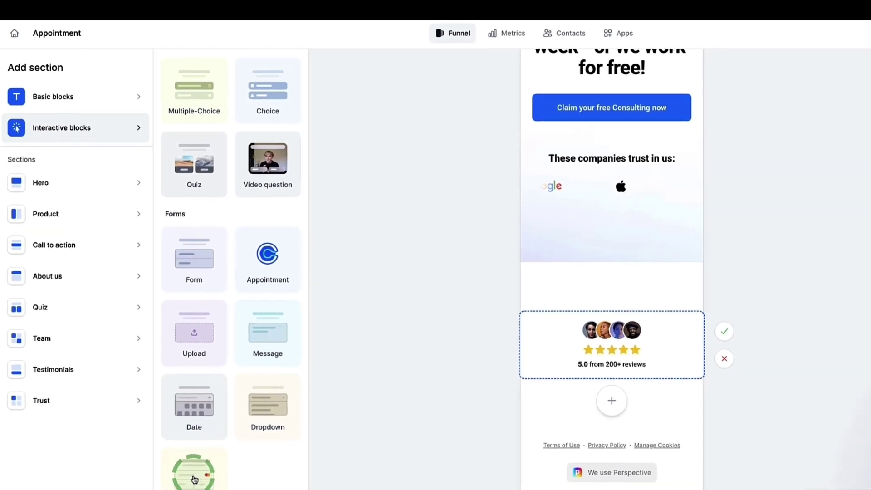
Step: Browse the ready-made Hero, Product, Call to action and Quiz section templates
{"action": "left_click", "coordinate": [45, 184]}
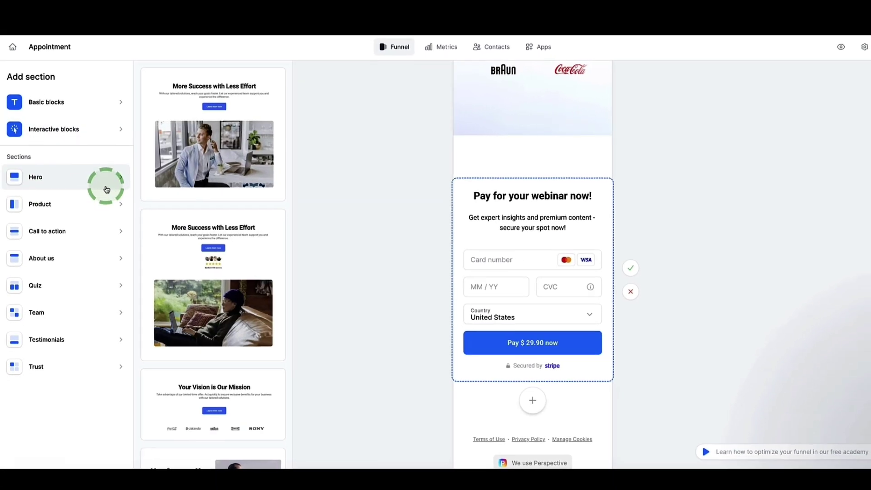
{"action": "scroll", "coordinate": [177, 198], "scroll_direction": "down", "scroll_amount": 10}
{"action": "left_click", "coordinate": [109, 202]}
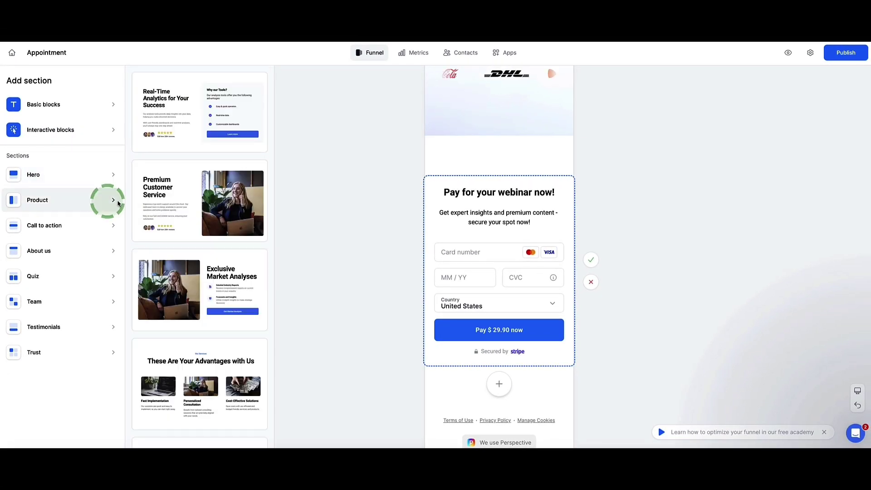
{"action": "scroll", "coordinate": [163, 200], "scroll_direction": "down", "scroll_amount": 5}
{"action": "left_click", "coordinate": [64, 225]}
{"action": "scroll", "coordinate": [175, 235], "scroll_direction": "down", "scroll_amount": 3}
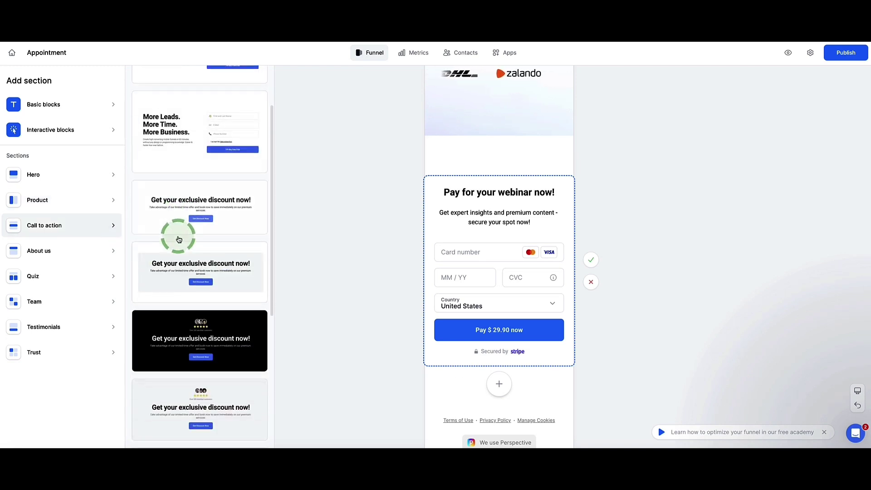
{"action": "left_click", "coordinate": [116, 277]}
{"action": "scroll", "coordinate": [165, 281], "scroll_direction": "down", "scroll_amount": 5}
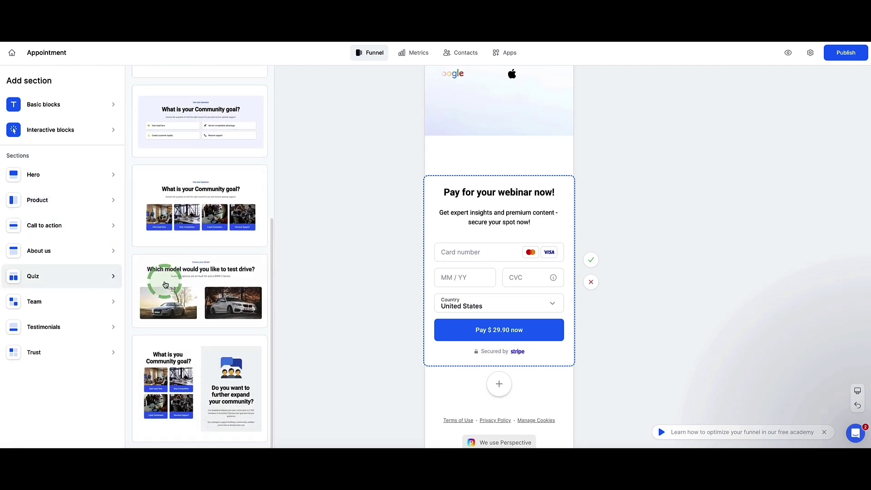
Step: Browse the ready-made Testimonials, Trust and About us section templates
{"action": "left_click", "coordinate": [114, 328]}
{"action": "scroll", "coordinate": [156, 331], "scroll_direction": "down", "scroll_amount": 5}
{"action": "left_click", "coordinate": [113, 352]}
{"action": "scroll", "coordinate": [184, 282], "scroll_direction": "down", "scroll_amount": 3}
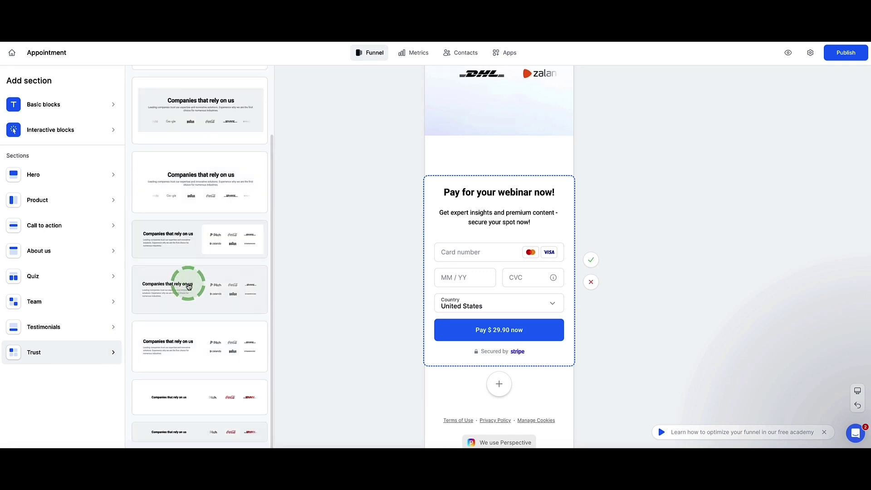
{"action": "left_click", "coordinate": [112, 354]}
{"action": "left_click", "coordinate": [101, 254]}
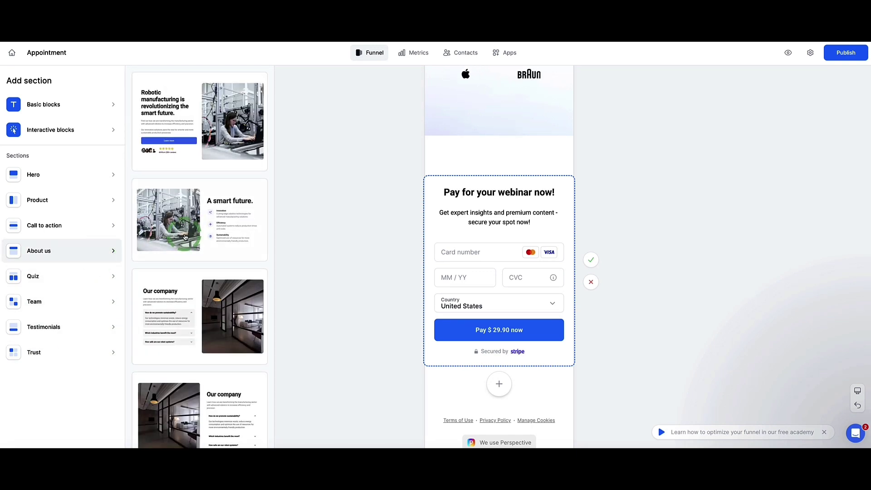
{"action": "scroll", "coordinate": [185, 236], "scroll_direction": "down", "scroll_amount": 10}
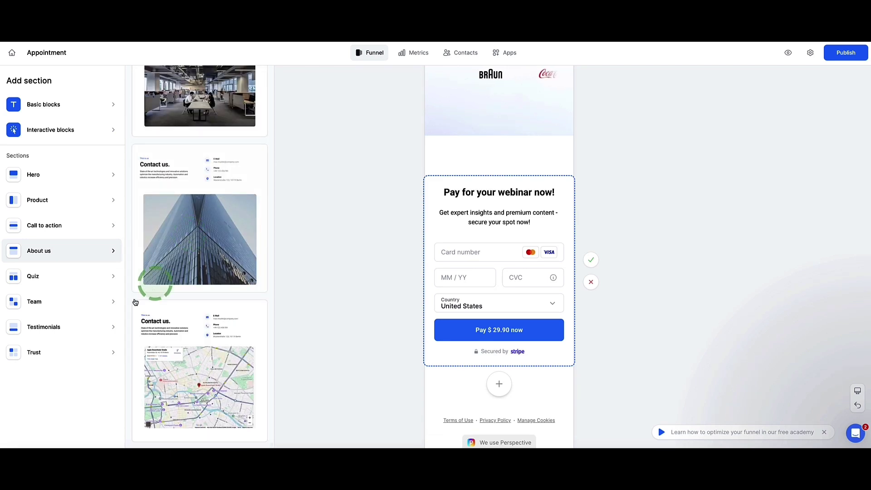
Step: Add the "Meet our experts" Team section to the Start page below the hero and accept it
{"action": "left_click", "coordinate": [109, 301]}
{"action": "scroll", "coordinate": [171, 285], "scroll_direction": "down", "scroll_amount": 5}
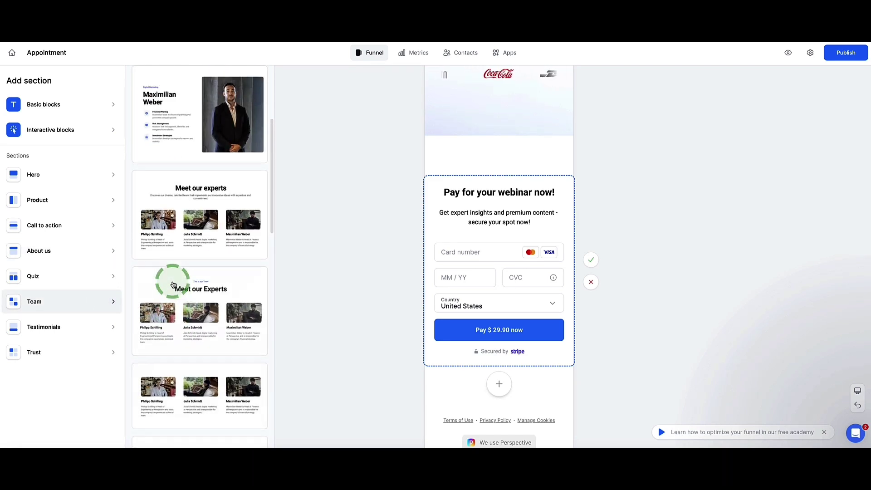
{"action": "left_click_drag", "start_coordinate": [173, 283], "coordinate": [463, 282]}
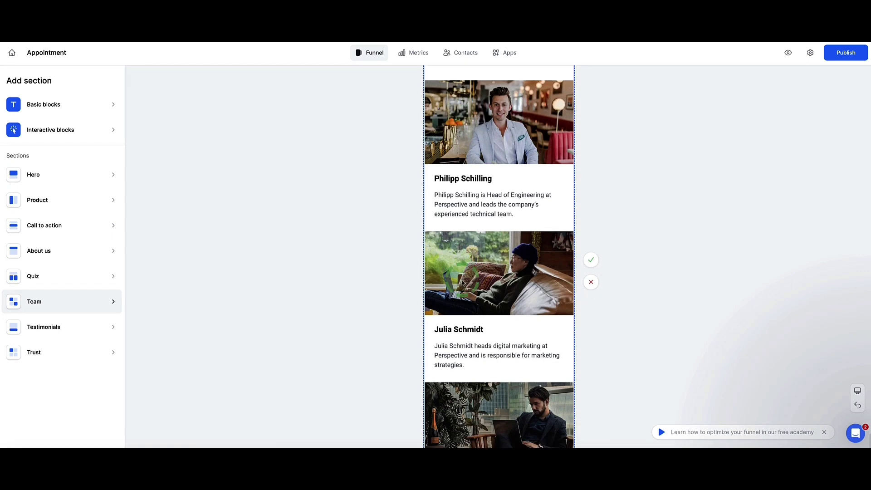
{"action": "scroll", "coordinate": [463, 283], "scroll_direction": "down", "scroll_amount": 6}
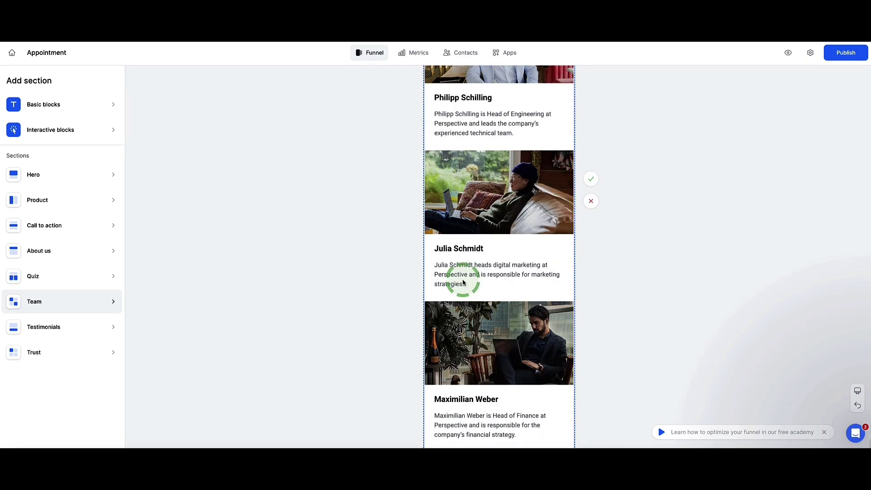
{"action": "scroll", "coordinate": [462, 282], "scroll_direction": "up", "scroll_amount": 5}
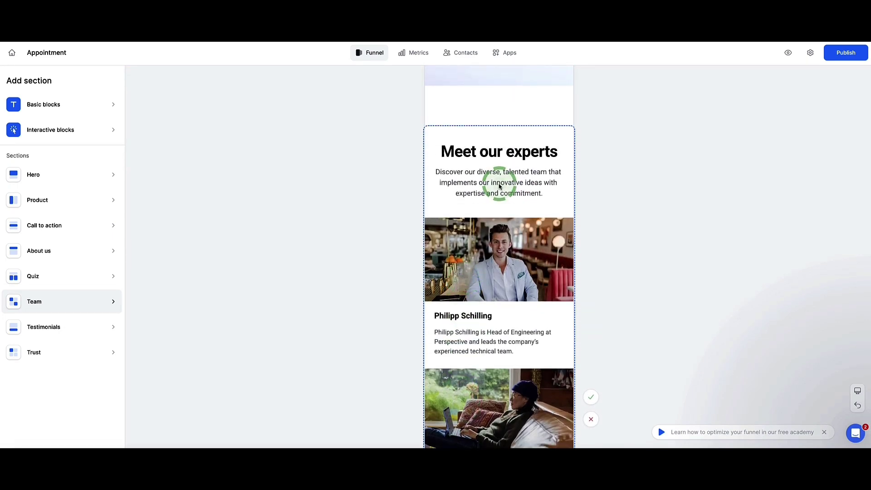
{"action": "left_click", "coordinate": [591, 397]}
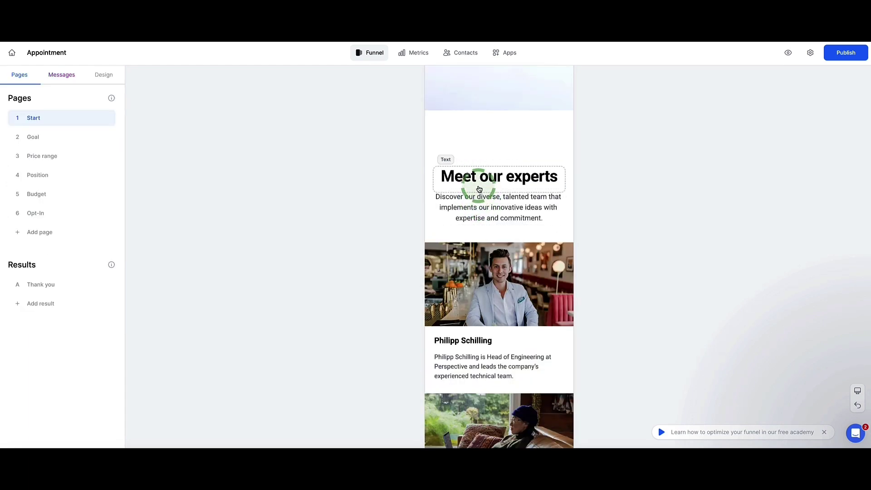
Step: Inspect the text and image settings in the "Meet our experts" section and look over the rest of the page
{"action": "left_click", "coordinate": [484, 181]}
{"action": "scroll", "coordinate": [487, 181], "scroll_direction": "down", "scroll_amount": 3}
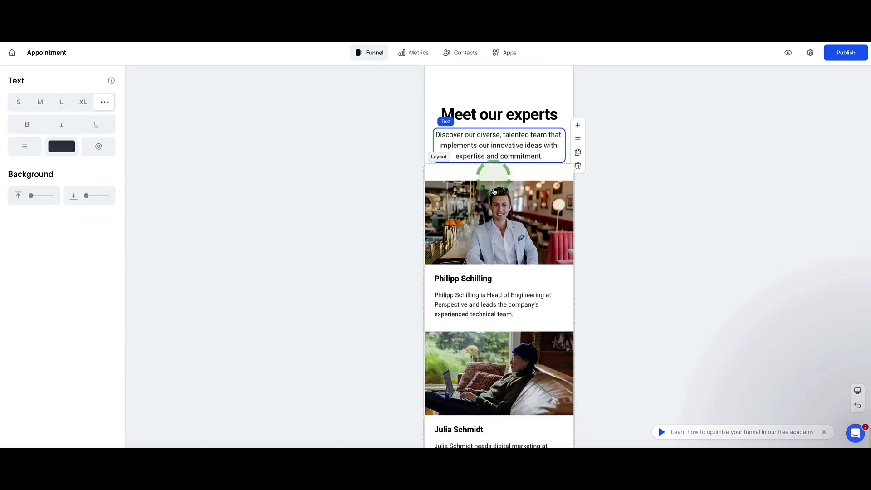
{"action": "left_click", "coordinate": [490, 182]}
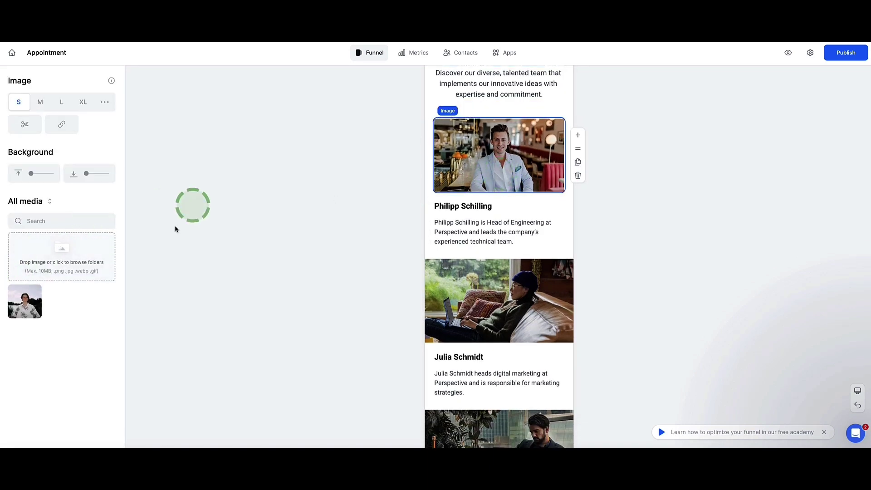
{"action": "scroll", "coordinate": [394, 148], "scroll_direction": "up", "scroll_amount": 10}
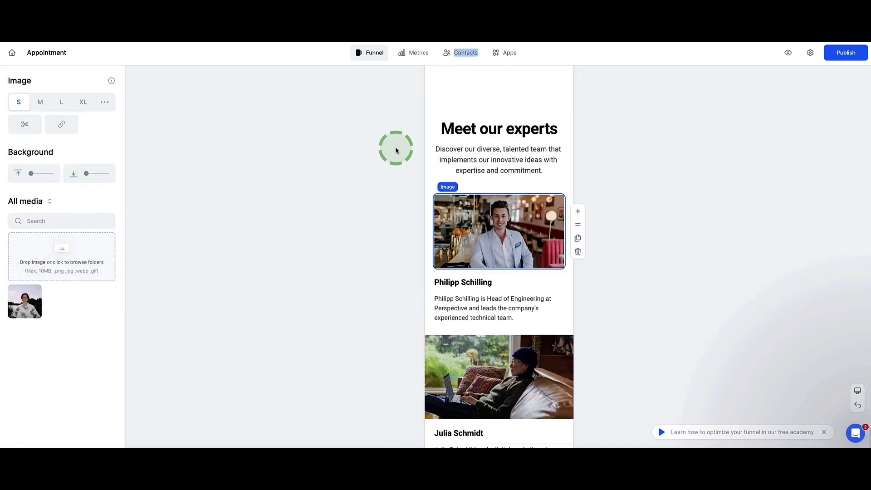
{"action": "scroll", "coordinate": [399, 147], "scroll_direction": "down", "scroll_amount": 15}
{"action": "scroll", "coordinate": [398, 148], "scroll_direction": "up", "scroll_amount": 10}
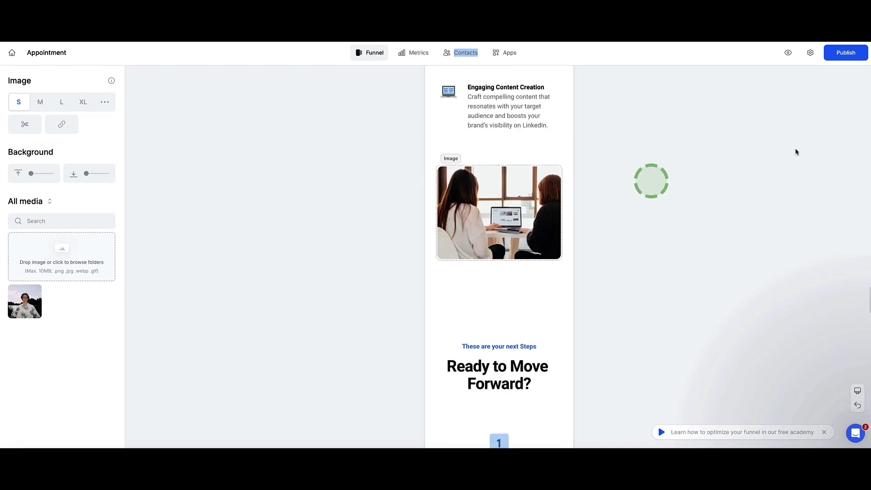
Step: Preview the funnel, dismiss the preview welcome message, look through the mobile version and switch to the desktop view
{"action": "left_click", "coordinate": [788, 53]}
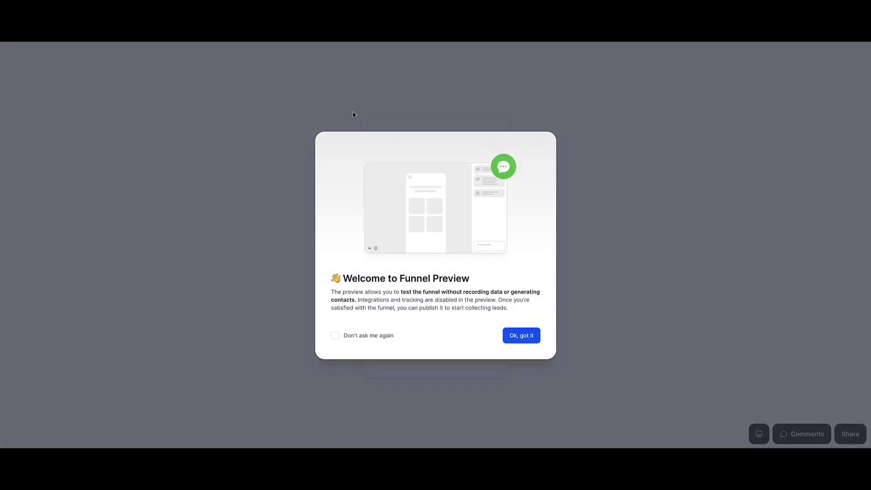
{"action": "left_click", "coordinate": [524, 340]}
{"action": "scroll", "coordinate": [435, 245], "scroll_direction": "down", "scroll_amount": 15}
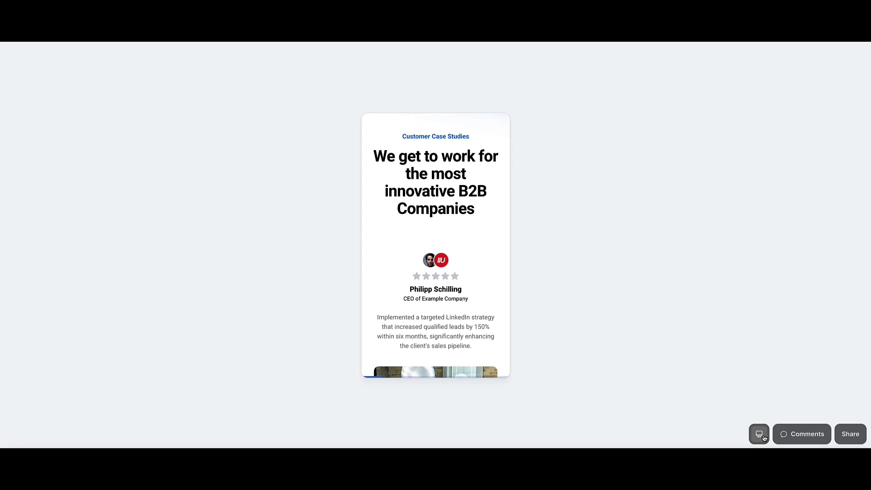
{"action": "left_click", "coordinate": [759, 434]}
{"action": "scroll", "coordinate": [437, 249], "scroll_direction": "down", "scroll_amount": 5}
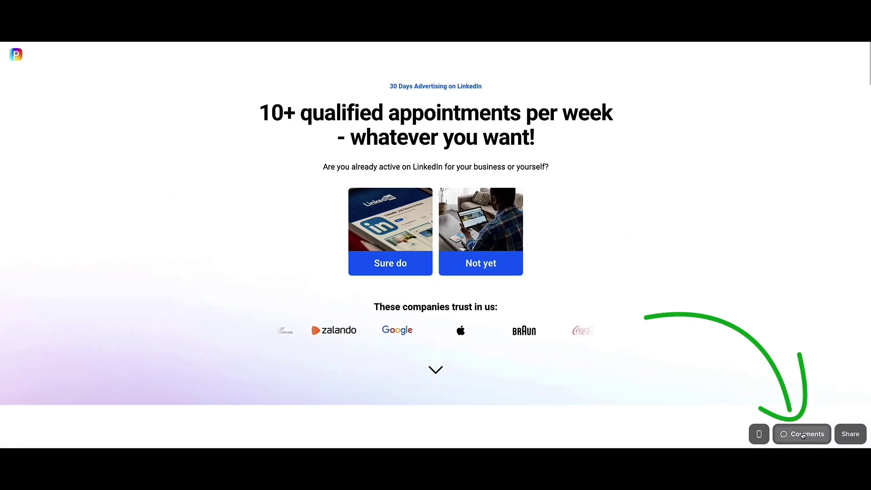
Step: Look at the commenting option in the desktop preview, close it unused and return to the funnel editor
{"action": "left_click", "coordinate": [803, 434]}
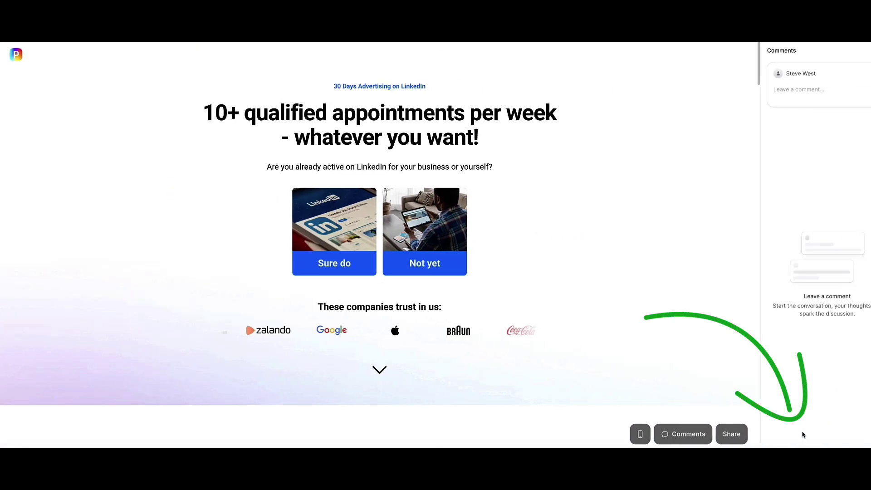
{"action": "left_click", "coordinate": [776, 95]}
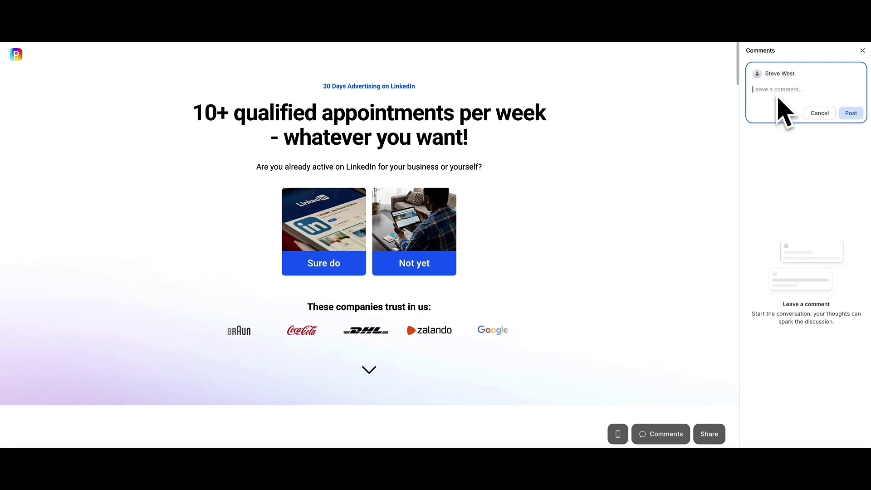
{"action": "left_click", "coordinate": [862, 51]}
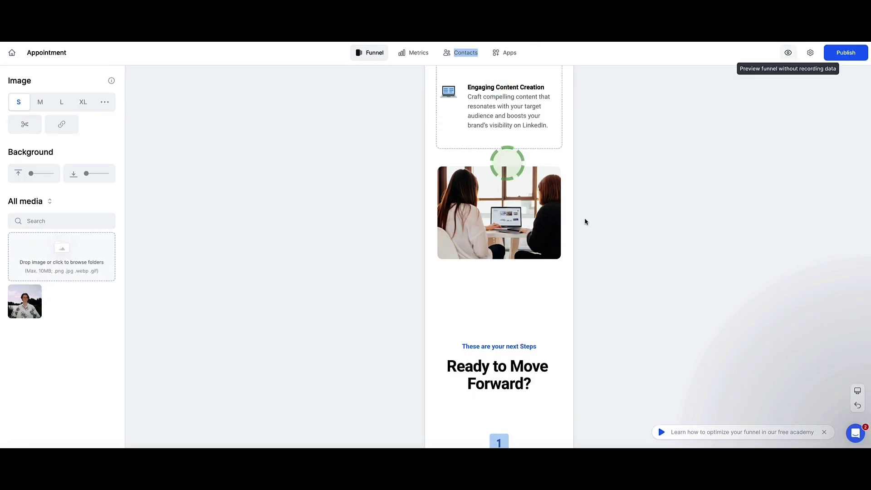
{"action": "left_click", "coordinate": [369, 193]}
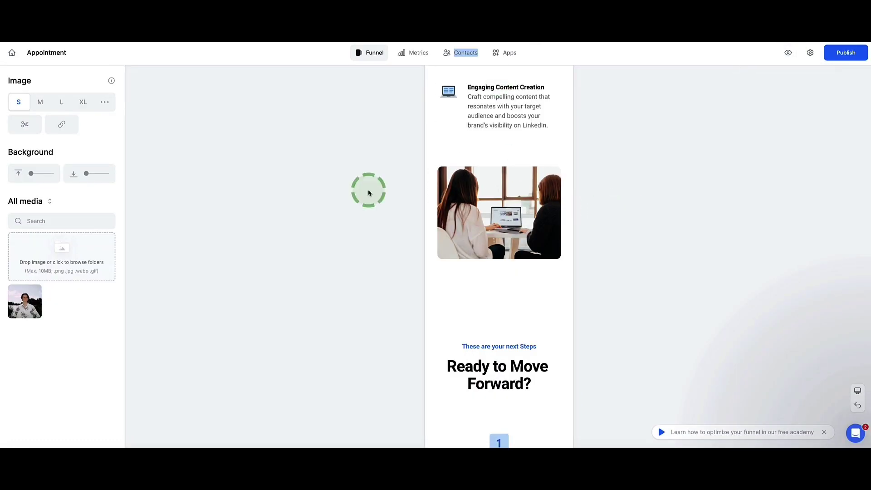
Step: Review the embed, contact-sharing and traffic options for publishing the Appointment funnel, and publish the funnel
{"action": "left_click", "coordinate": [848, 54]}
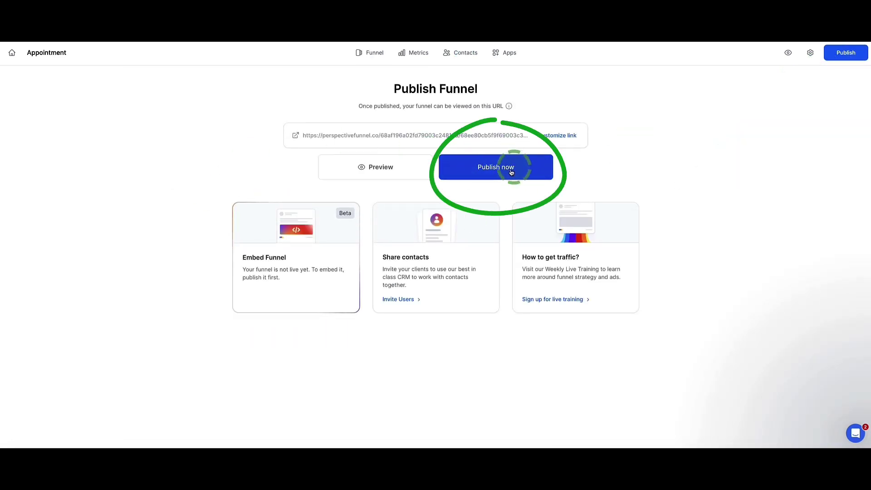
{"action": "left_click", "coordinate": [281, 222]}
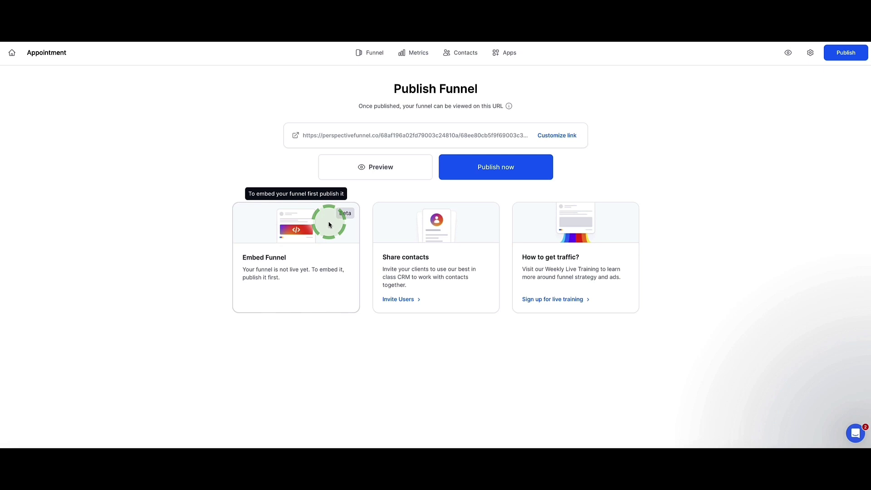
{"action": "left_click", "coordinate": [396, 270]}
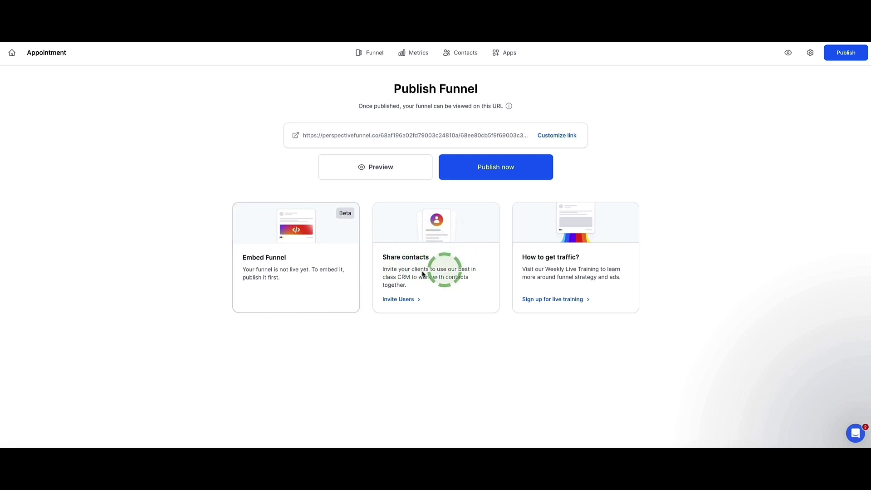
{"action": "left_click", "coordinate": [433, 239]}
{"action": "left_click", "coordinate": [435, 280]}
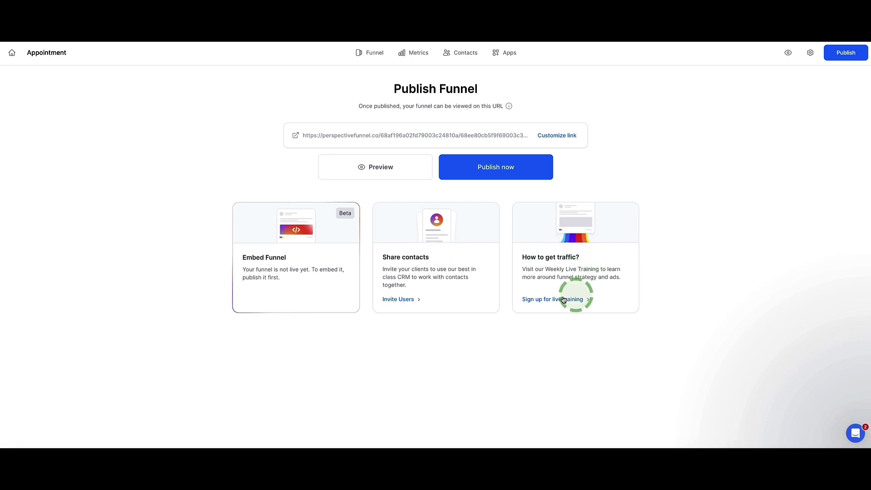
{"action": "left_click", "coordinate": [576, 251]}
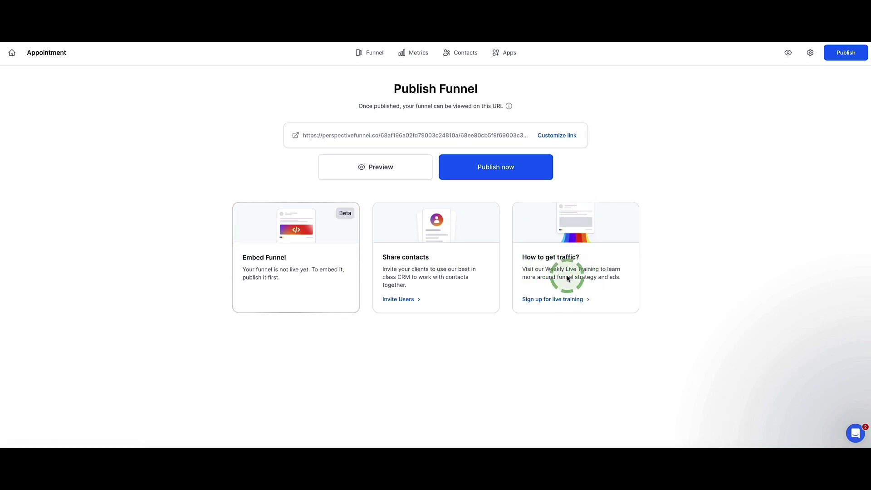
{"action": "left_click", "coordinate": [502, 171]}
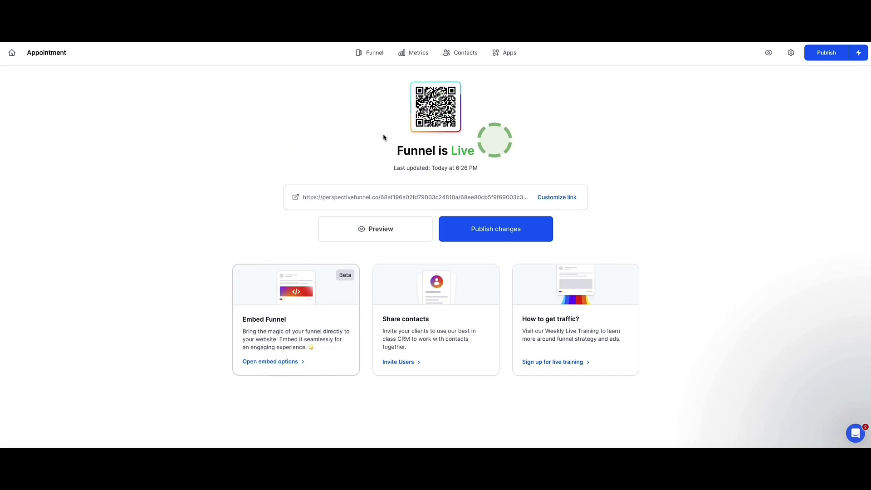
Step: Visit the live funnel at its published URL, accept all cookies and look through the page
{"action": "left_click", "coordinate": [294, 199]}
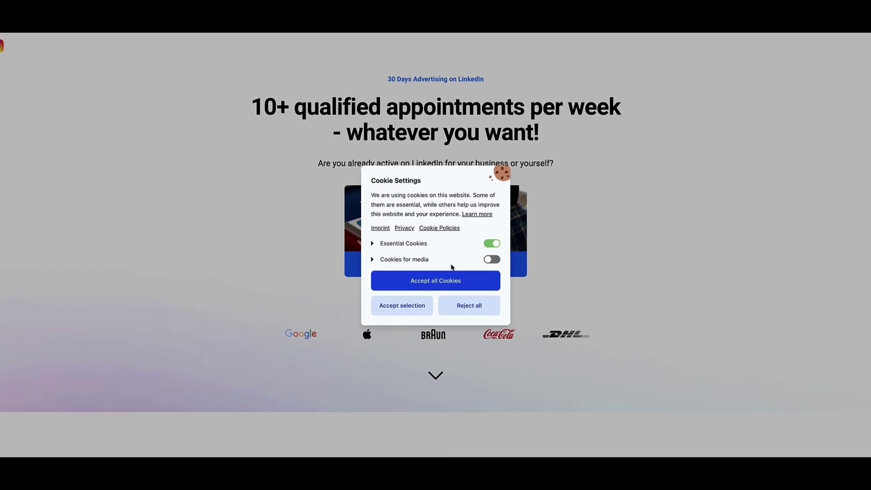
{"action": "left_click", "coordinate": [461, 285]}
{"action": "scroll", "coordinate": [226, 169], "scroll_direction": "down", "scroll_amount": 10}
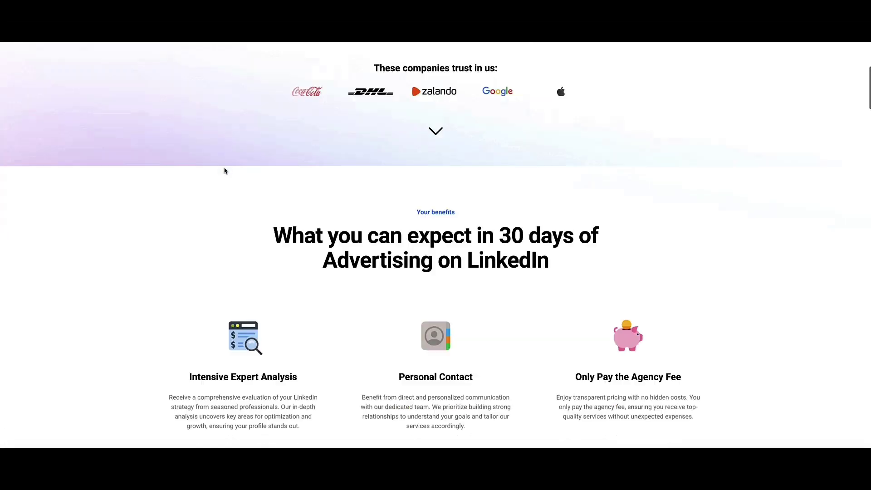
{"action": "scroll", "coordinate": [220, 172], "scroll_direction": "down", "scroll_amount": 10}
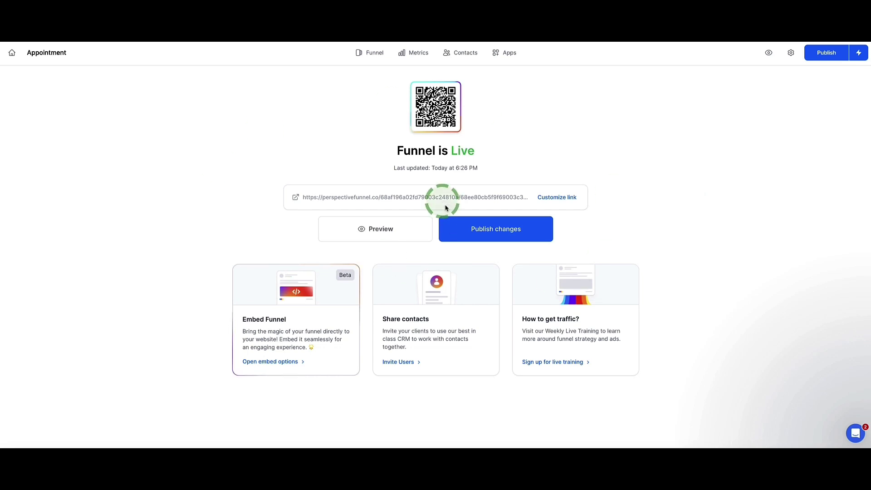
Step: Review the available funnel settings, including Social Preview, and close them without changes
{"action": "left_click", "coordinate": [792, 54]}
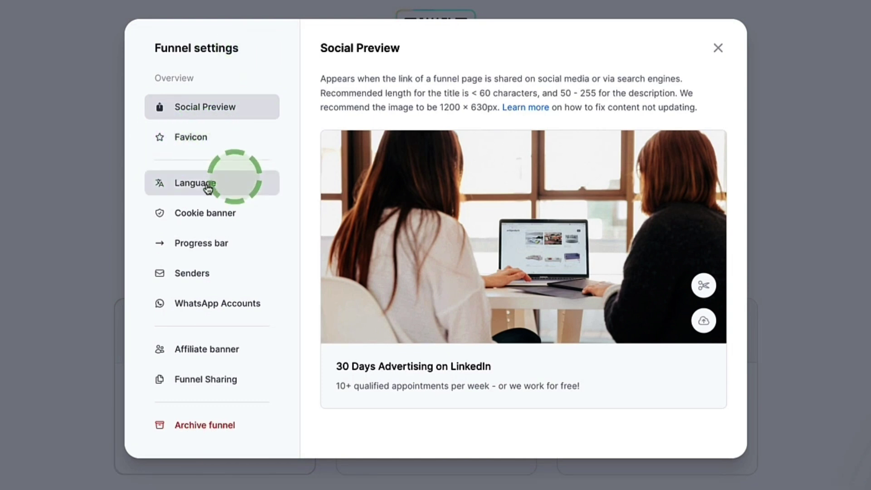
{"action": "scroll", "coordinate": [216, 209], "scroll_direction": "down", "scroll_amount": 1}
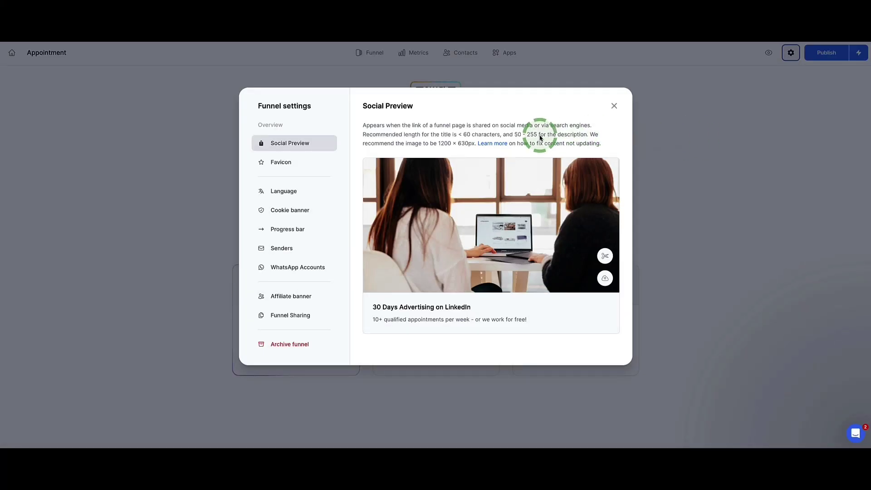
{"action": "left_click", "coordinate": [613, 107]}
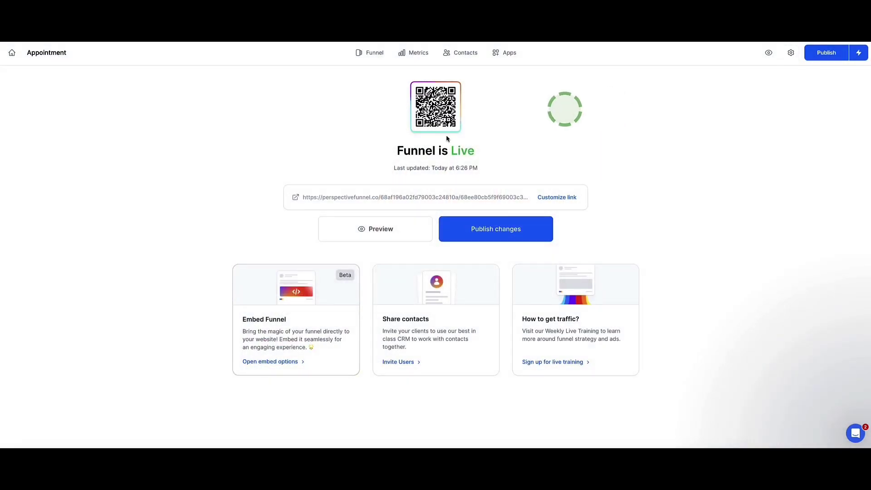
Step: Return to the funnel overview, go to the account's Domains page and start adding a domain
{"action": "left_click", "coordinate": [12, 57]}
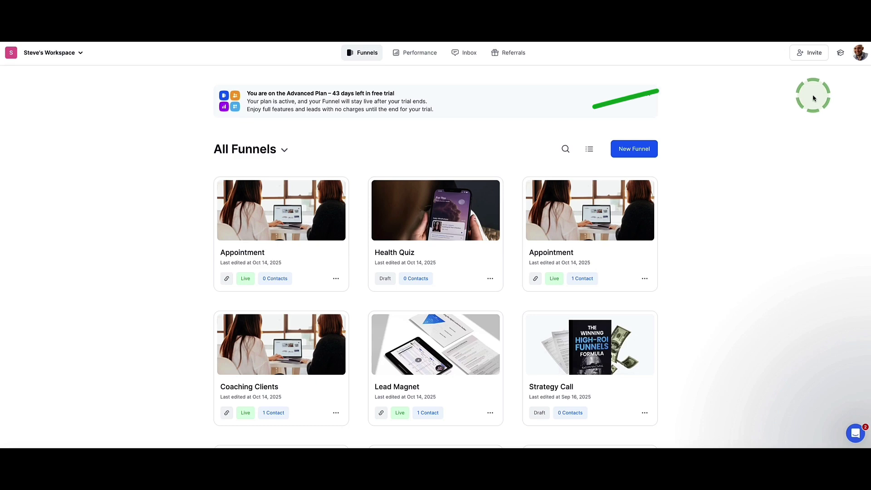
{"action": "left_click", "coordinate": [859, 55]}
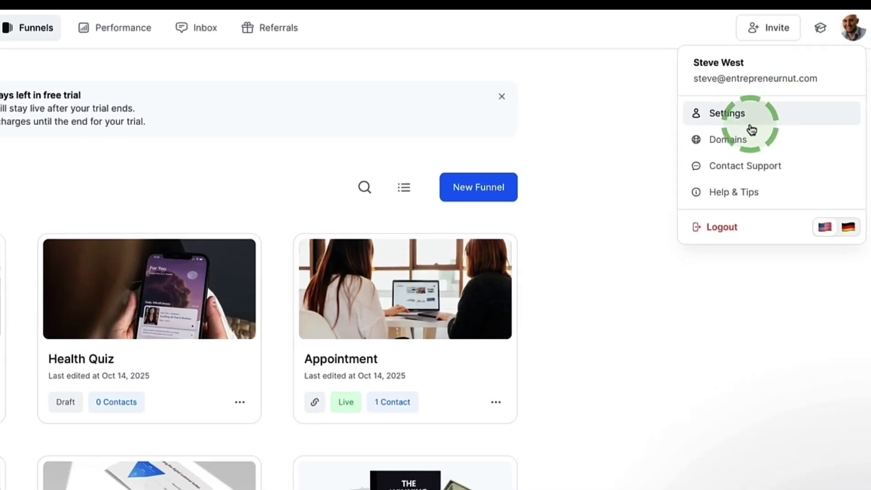
{"action": "left_click", "coordinate": [724, 154]}
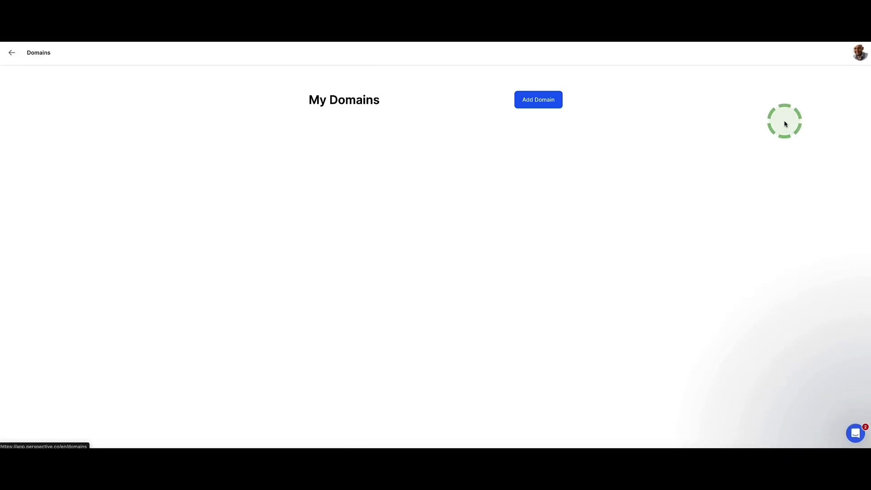
{"action": "left_click", "coordinate": [535, 100]}
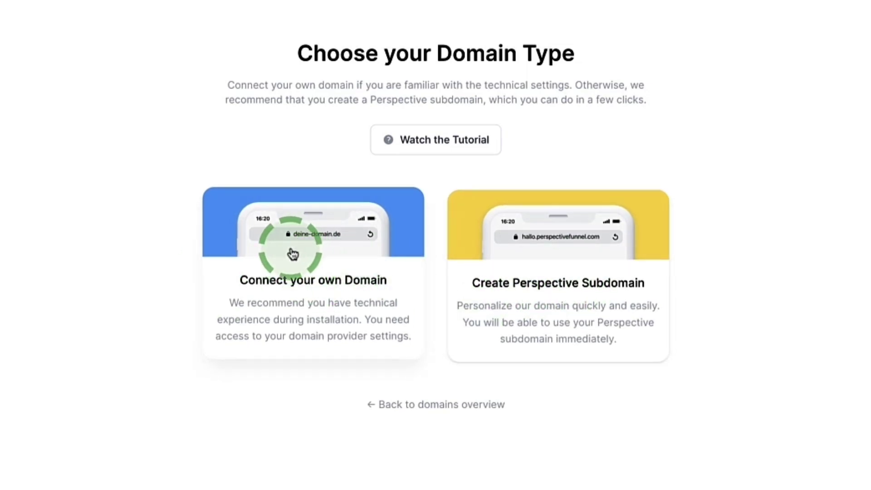
Step: View the tutorial on connecting your own domain, close it and look over the two domain types
{"action": "left_click", "coordinate": [442, 144]}
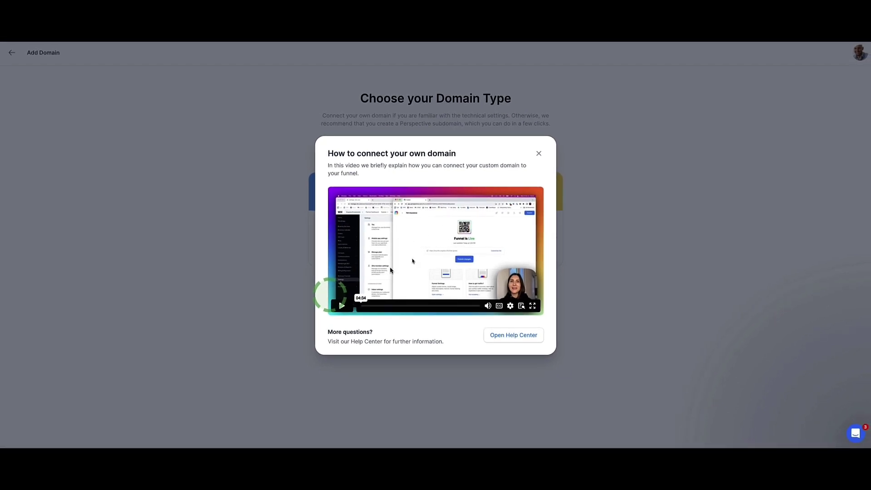
{"action": "left_click", "coordinate": [538, 155]}
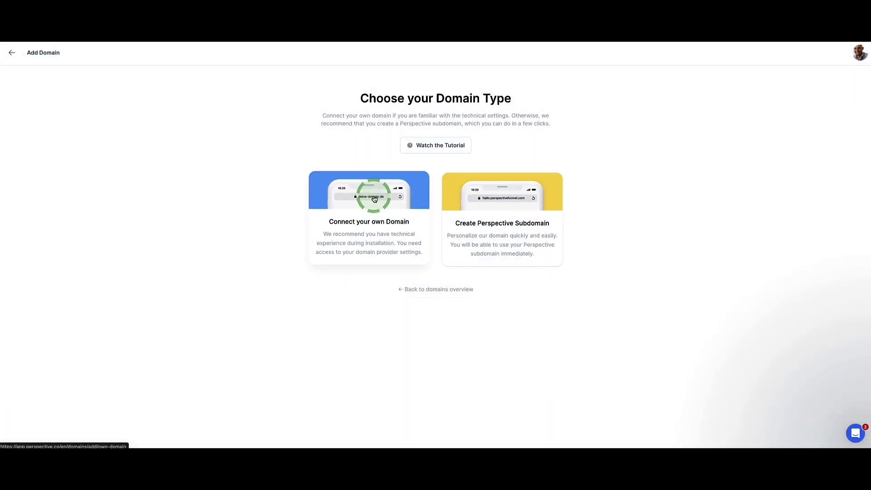
{"action": "left_click", "coordinate": [429, 145]}
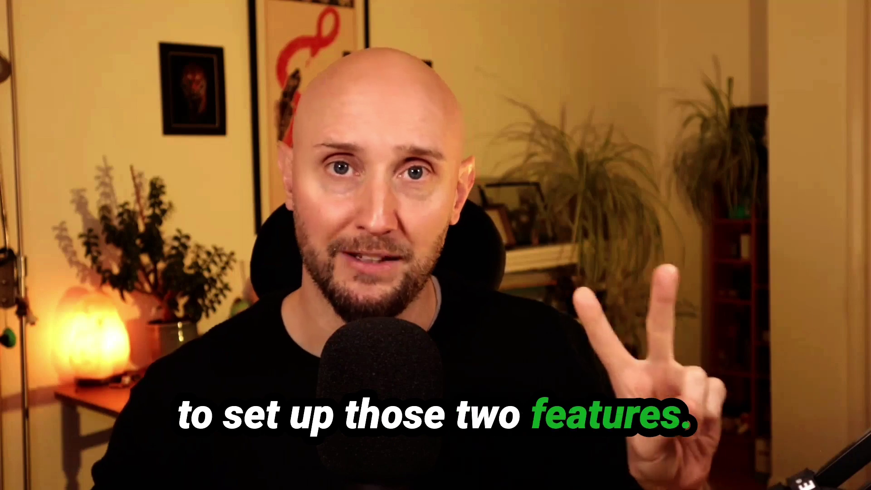
Step: Open the newly published Appointment funnel from the funnel overview and look over its Start page
{"action": "left_click", "coordinate": [120, 139]}
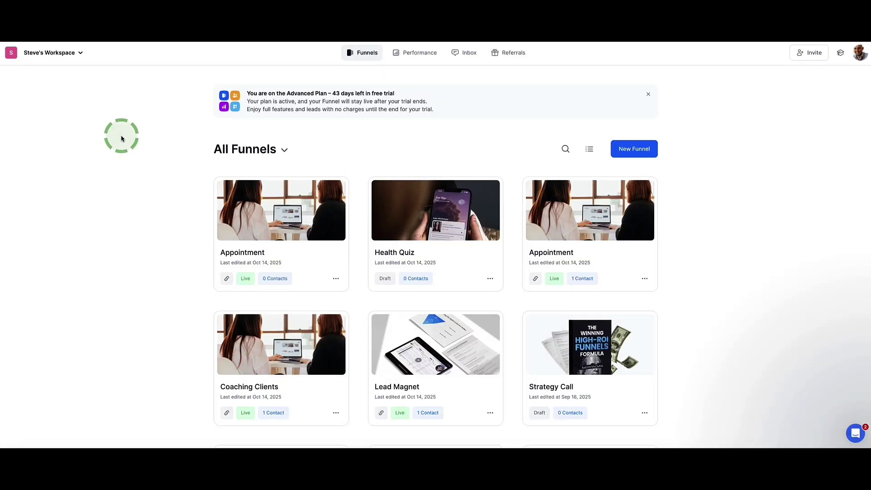
{"action": "scroll", "coordinate": [125, 136], "scroll_direction": "down", "scroll_amount": 3}
{"action": "scroll", "coordinate": [128, 136], "scroll_direction": "up", "scroll_amount": 3}
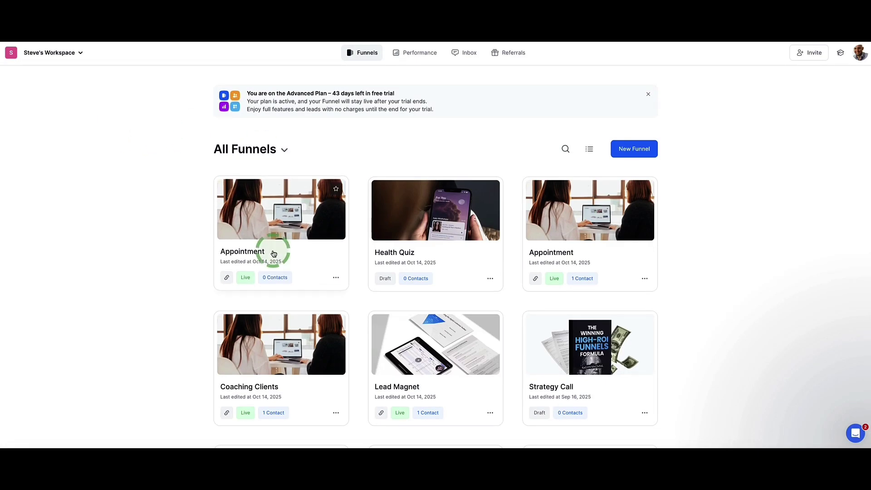
{"action": "left_click", "coordinate": [270, 221]}
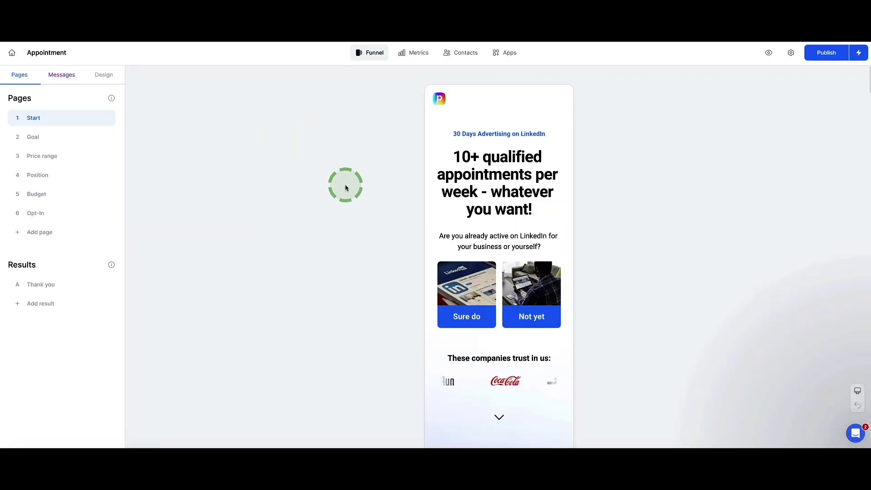
{"action": "scroll", "coordinate": [484, 164], "scroll_direction": "down", "scroll_amount": 10}
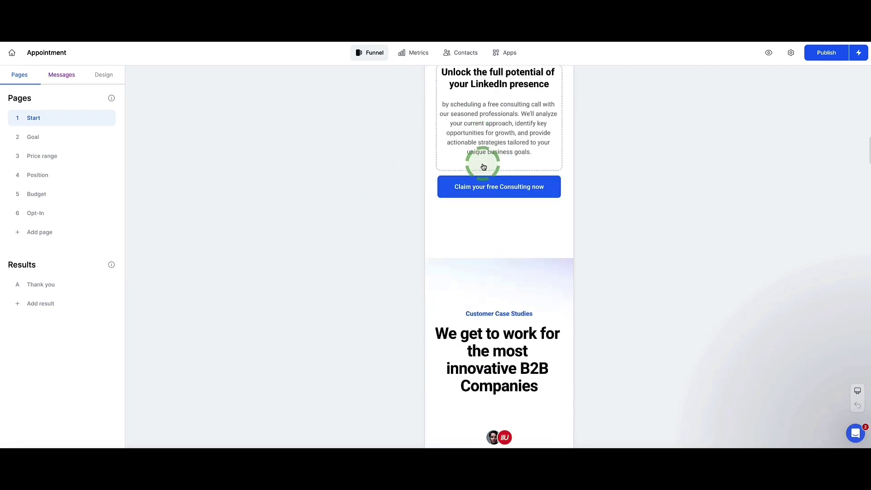
{"action": "scroll", "coordinate": [484, 163], "scroll_direction": "up", "scroll_amount": 10}
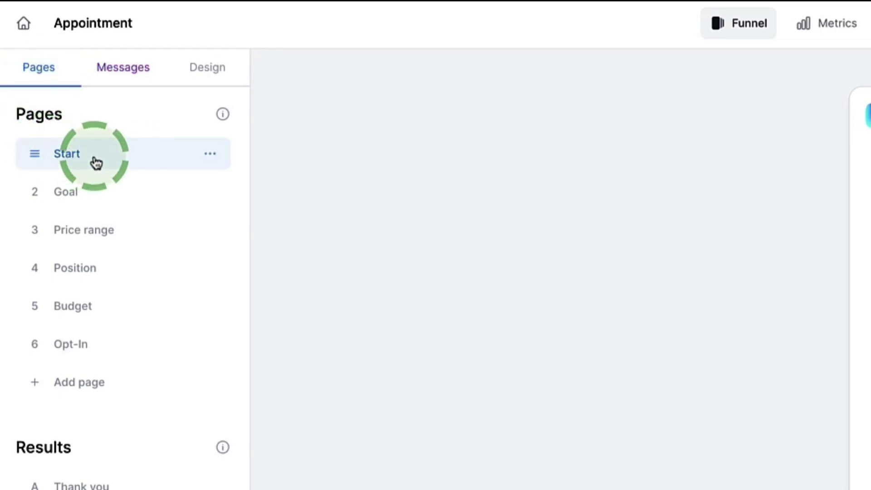
Step: Create an A/B test for the Start page and look over the resulting variant
{"action": "left_click", "coordinate": [211, 156]}
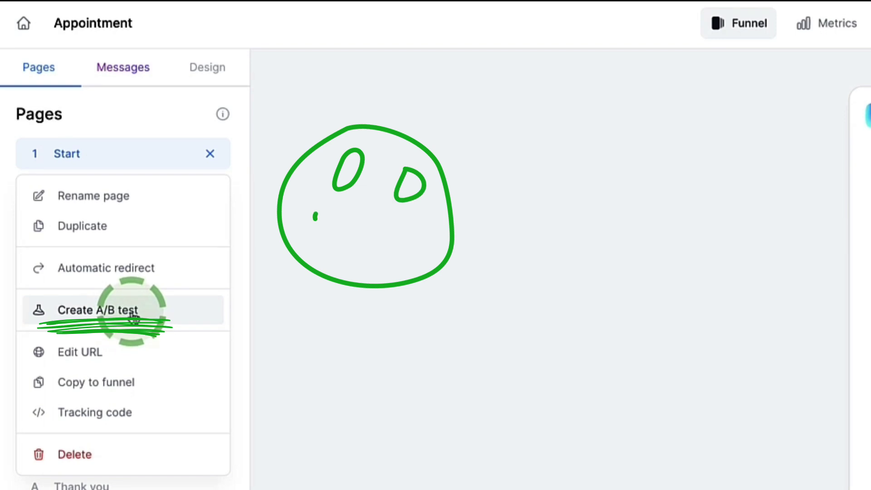
{"action": "left_click", "coordinate": [117, 318]}
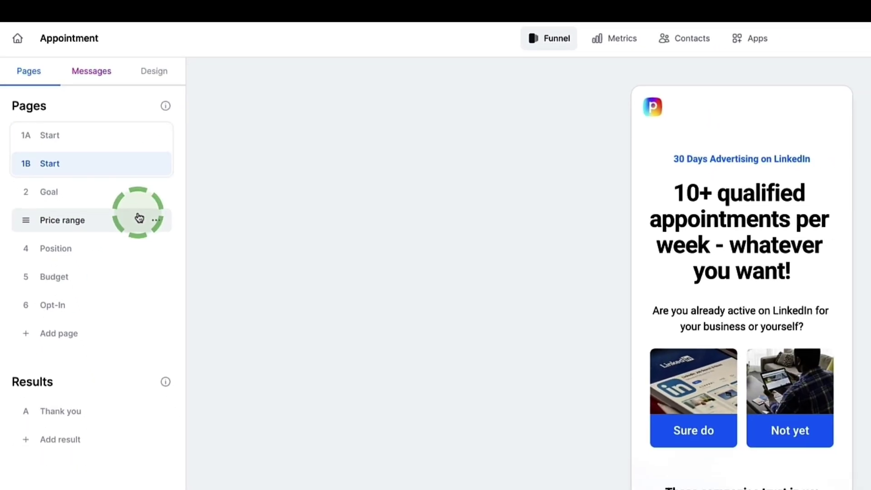
{"action": "scroll", "coordinate": [726, 221], "scroll_direction": "down", "scroll_amount": 10}
{"action": "scroll", "coordinate": [726, 219], "scroll_direction": "up", "scroll_amount": 10}
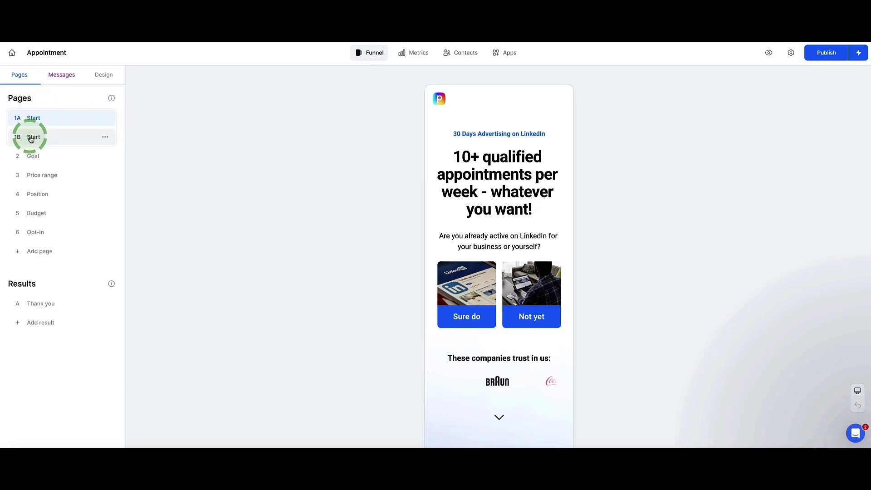
Step: Examine the content of Start page variant 1B for comparison with variant 1A
{"action": "left_click", "coordinate": [455, 235]}
{"action": "scroll", "coordinate": [480, 203], "scroll_direction": "down", "scroll_amount": 8}
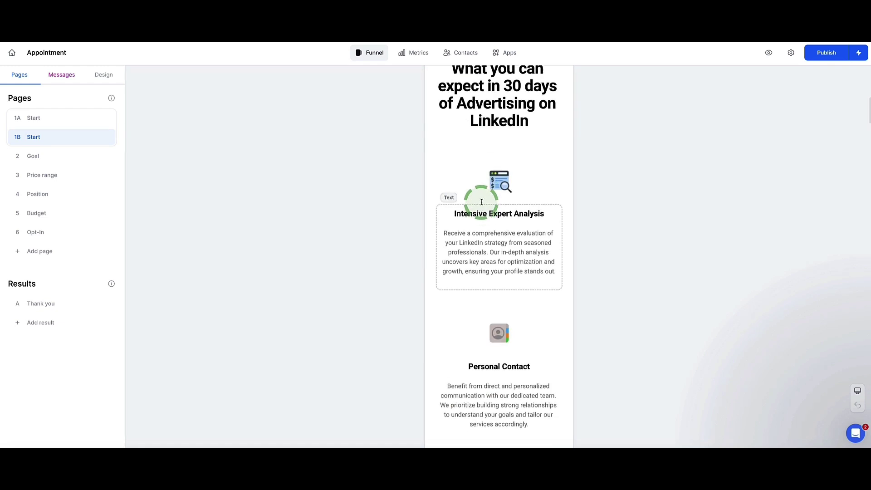
{"action": "scroll", "coordinate": [482, 198], "scroll_direction": "up", "scroll_amount": 8}
{"action": "left_click", "coordinate": [397, 160]}
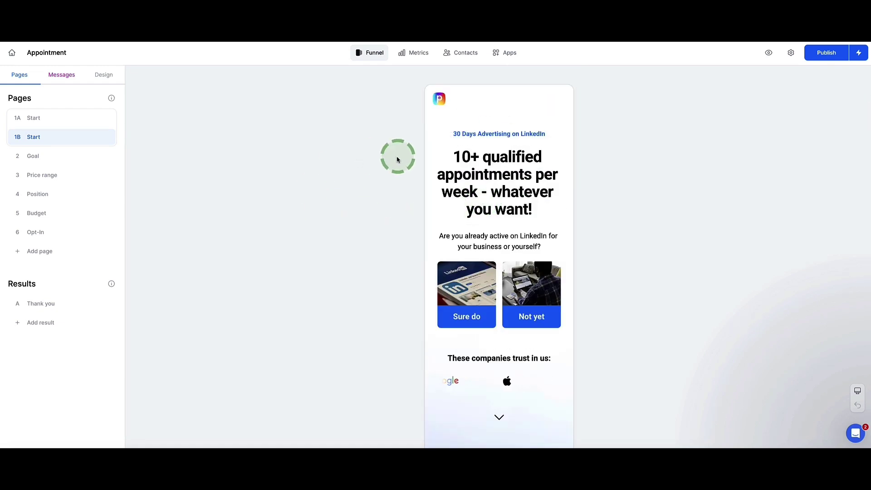
{"action": "scroll", "coordinate": [472, 166], "scroll_direction": "down", "scroll_amount": 7}
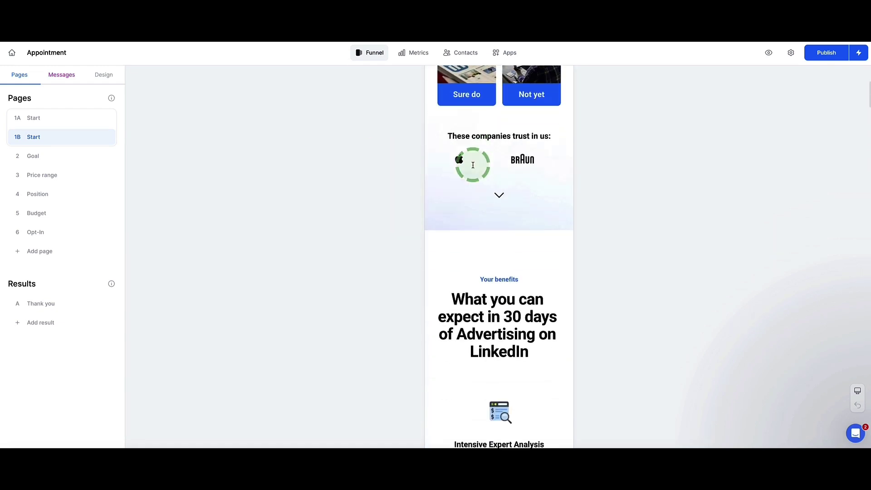
{"action": "scroll", "coordinate": [472, 166], "scroll_direction": "up", "scroll_amount": 7}
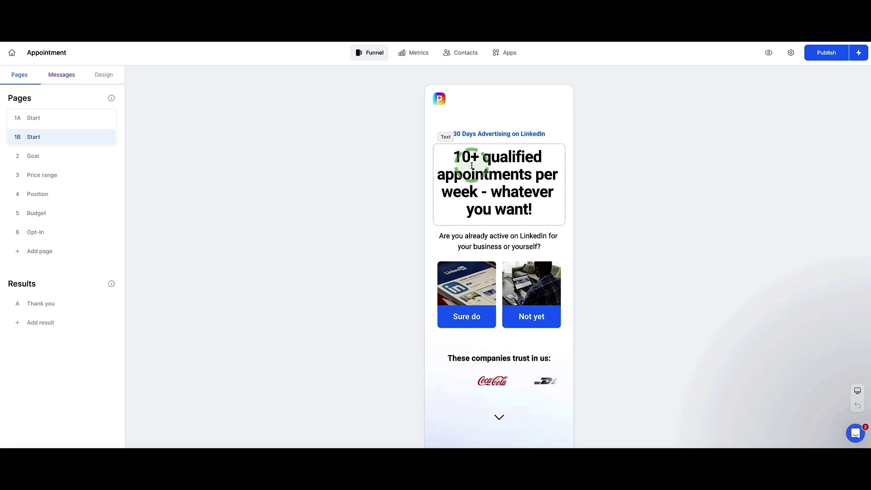
Step: Look over Start page variant 1B from its headline down to the benefits section
{"action": "scroll", "coordinate": [472, 166], "scroll_direction": "down", "scroll_amount": 7}
{"action": "scroll", "coordinate": [472, 168], "scroll_direction": "up", "scroll_amount": 7}
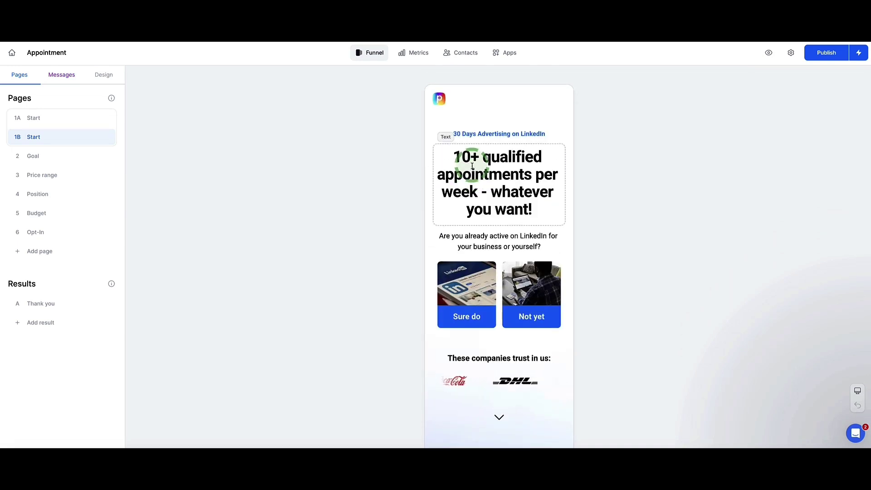
{"action": "scroll", "coordinate": [490, 196], "scroll_direction": "down", "scroll_amount": 8}
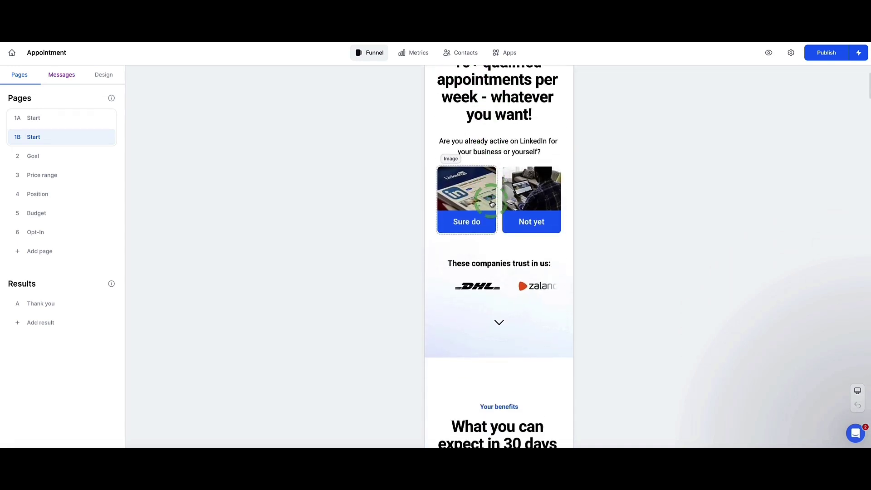
{"action": "scroll", "coordinate": [485, 203], "scroll_direction": "down", "scroll_amount": 5}
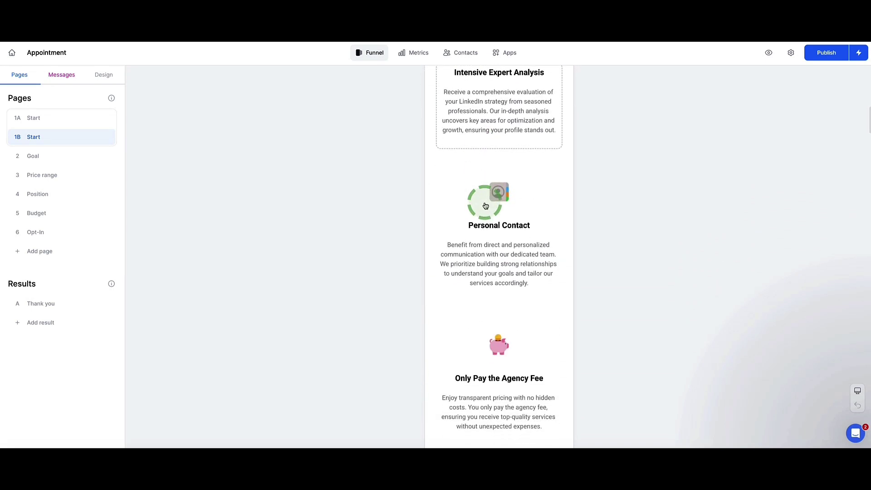
{"action": "scroll", "coordinate": [484, 203], "scroll_direction": "up", "scroll_amount": 13}
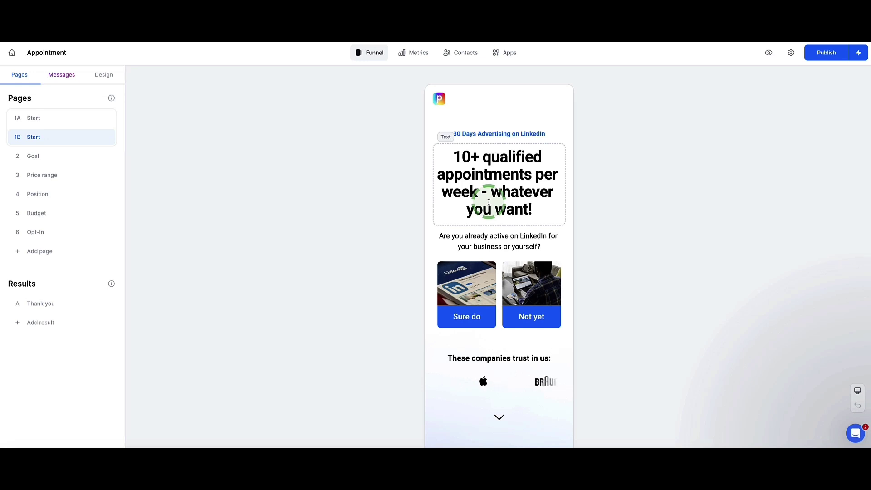
{"action": "scroll", "coordinate": [488, 202], "scroll_direction": "down", "scroll_amount": 8}
{"action": "scroll", "coordinate": [488, 201], "scroll_direction": "up", "scroll_amount": 8}
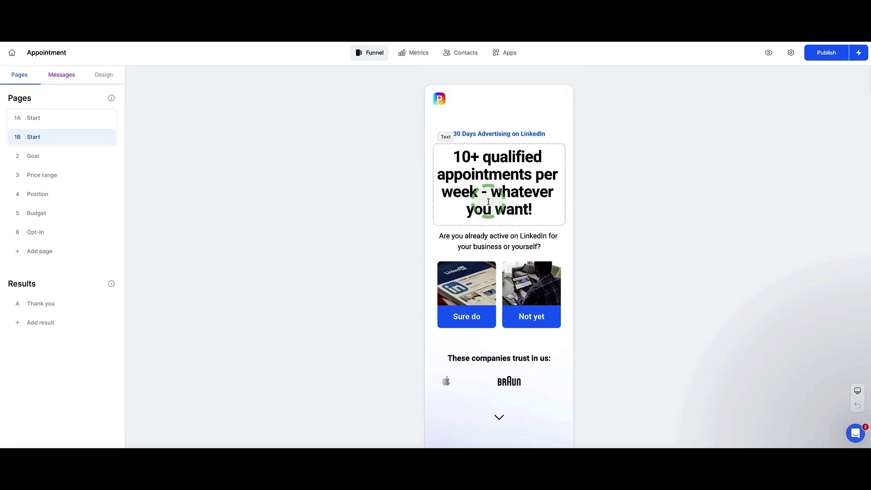
Step: Change the main headline on Start page variant 1B to "New headline right here!" and return to variant 1A
{"action": "left_click", "coordinate": [489, 177]}
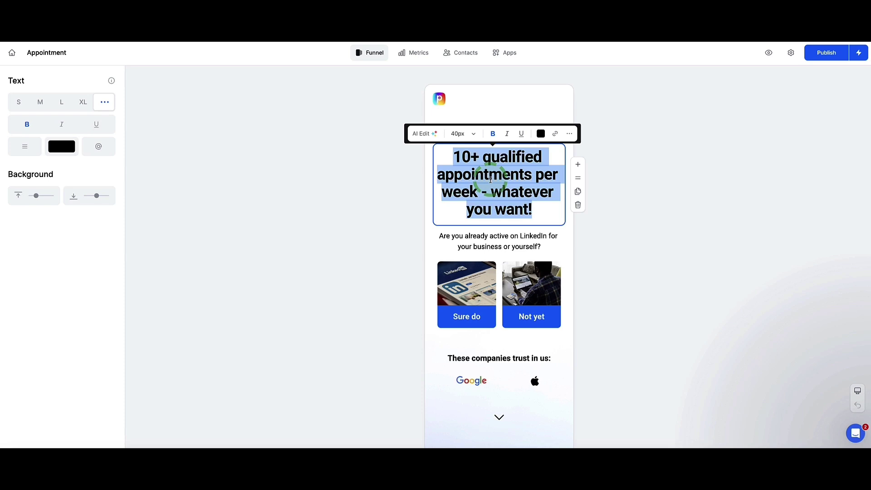
{"action": "type", "text": "New headline"}
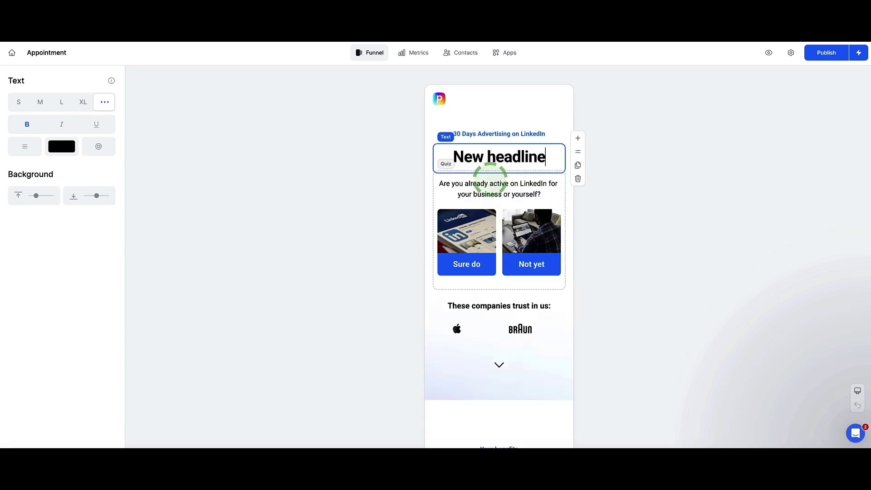
{"action": "type", "text": " right here!"}
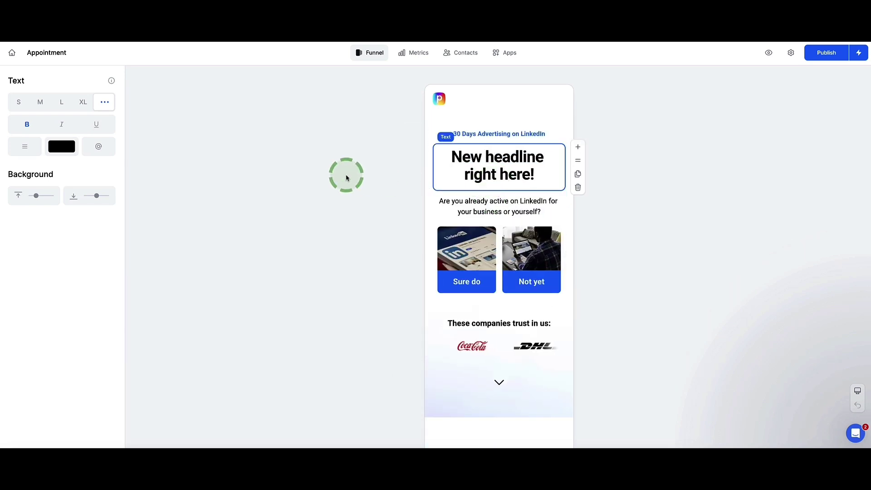
{"action": "left_click", "coordinate": [598, 148]}
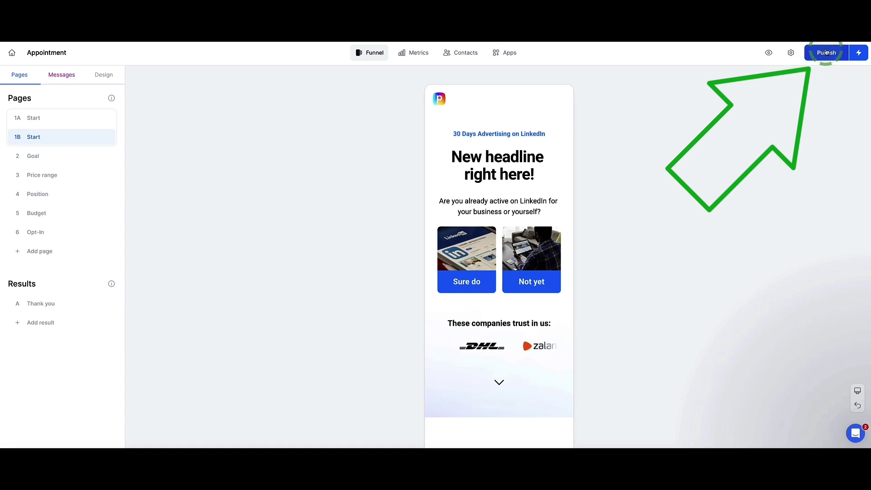
{"action": "mouse_move", "coordinate": [79, 120]}
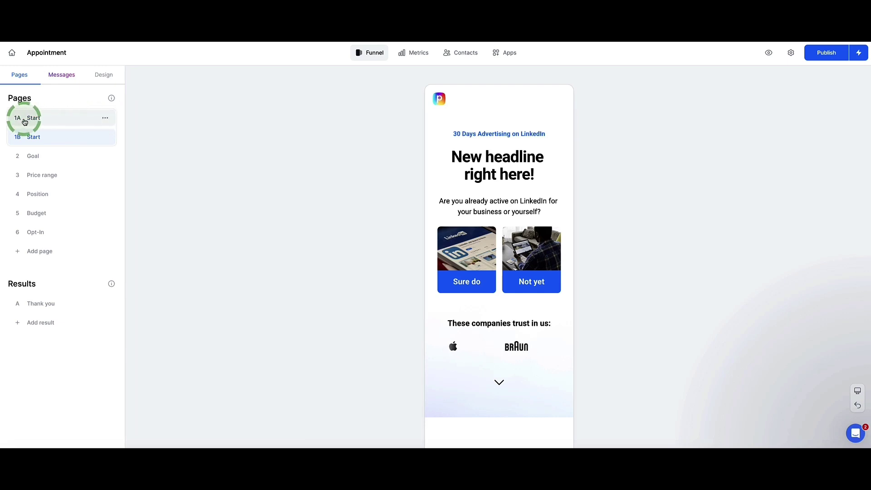
{"action": "left_click", "coordinate": [83, 124]}
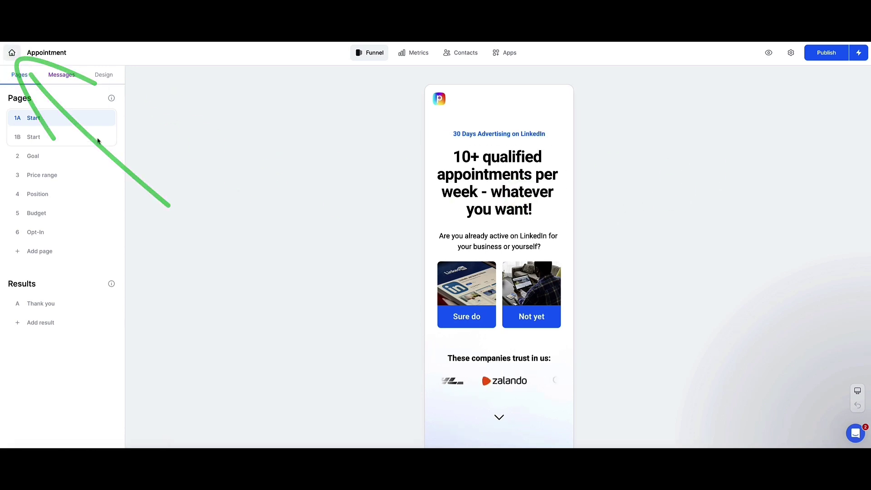
Step: Open the metrics of the first Appointment funnel from the funnel overview
{"action": "left_click", "coordinate": [13, 53]}
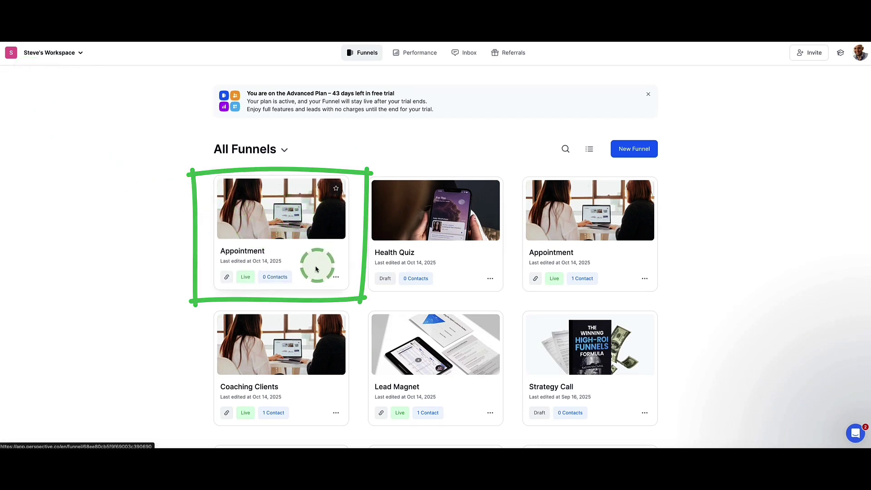
{"action": "left_click", "coordinate": [336, 277]}
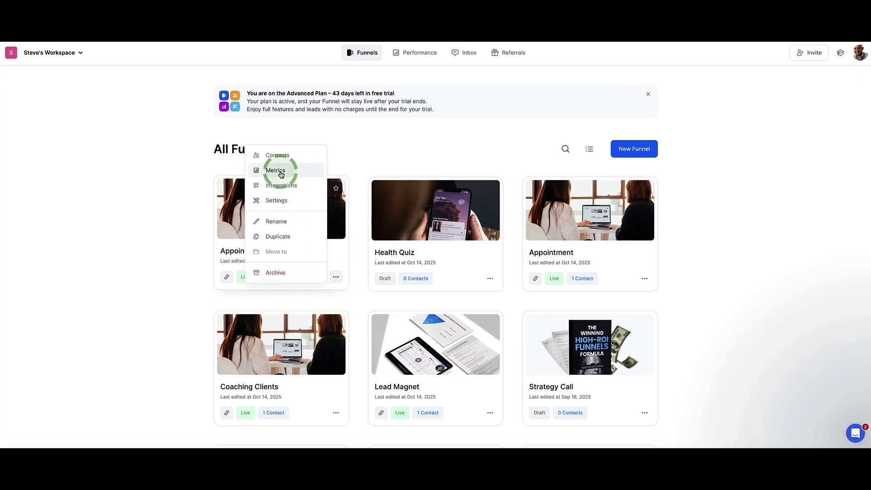
{"action": "left_click", "coordinate": [279, 176]}
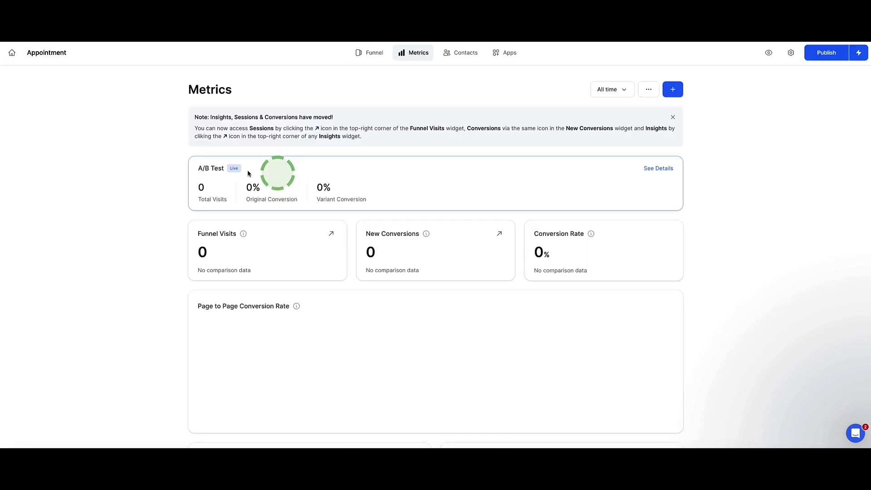
{"action": "scroll", "coordinate": [136, 171], "scroll_direction": "down", "scroll_amount": 1}
{"action": "scroll", "coordinate": [244, 180], "scroll_direction": "up", "scroll_amount": 1}
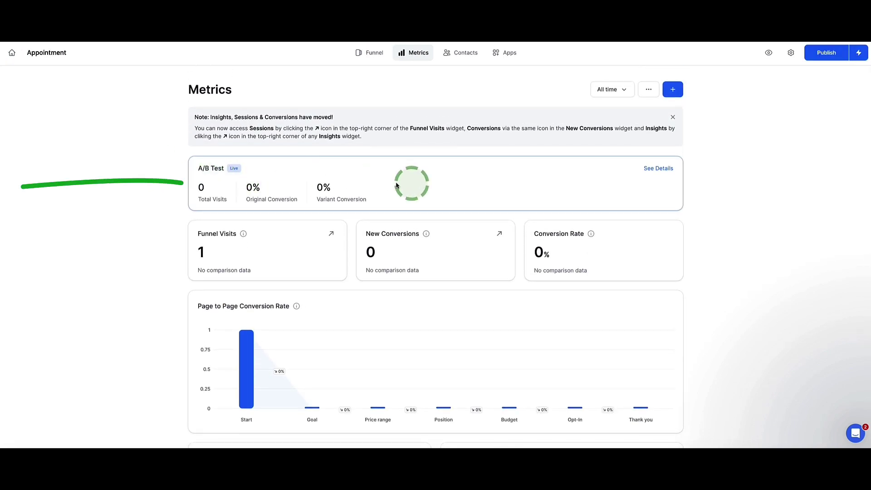
Step: Open the A/B test details, examine the charts comparing original and variant, and return to the metrics overview
{"action": "left_click", "coordinate": [662, 173]}
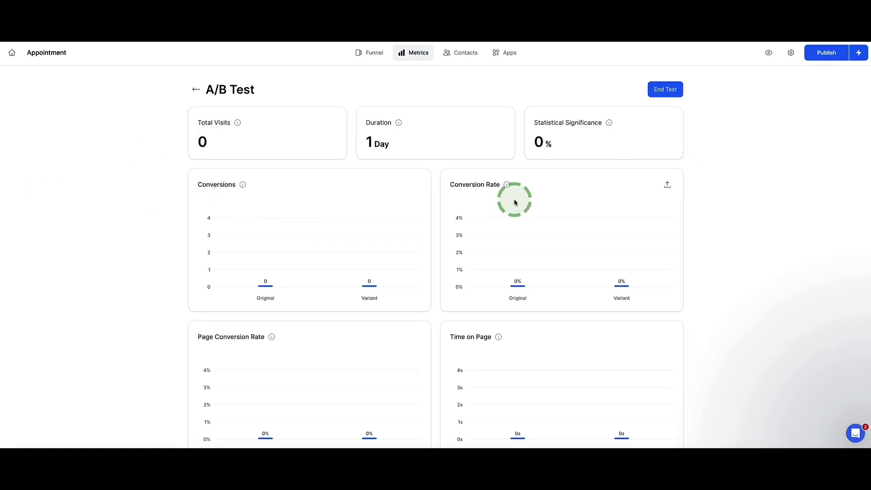
{"action": "scroll", "coordinate": [511, 200], "scroll_direction": "down", "scroll_amount": 5}
{"action": "scroll", "coordinate": [243, 198], "scroll_direction": "down", "scroll_amount": 3}
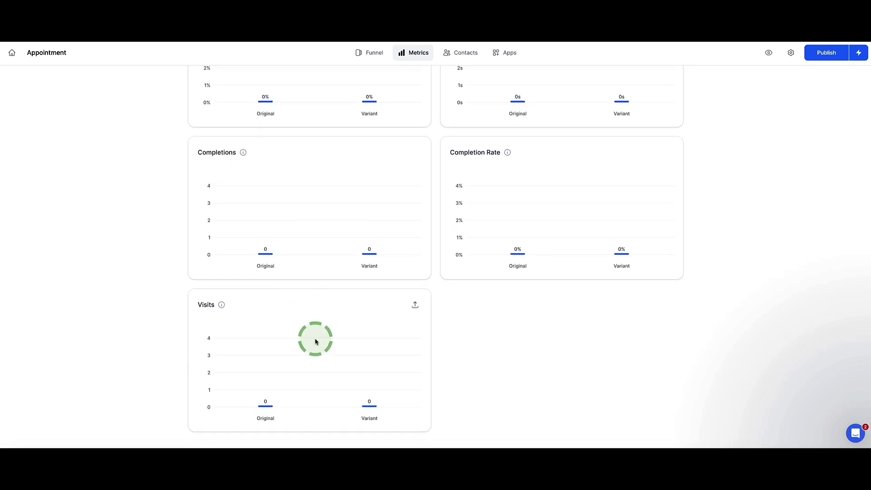
{"action": "scroll", "coordinate": [324, 344], "scroll_direction": "up", "scroll_amount": 8}
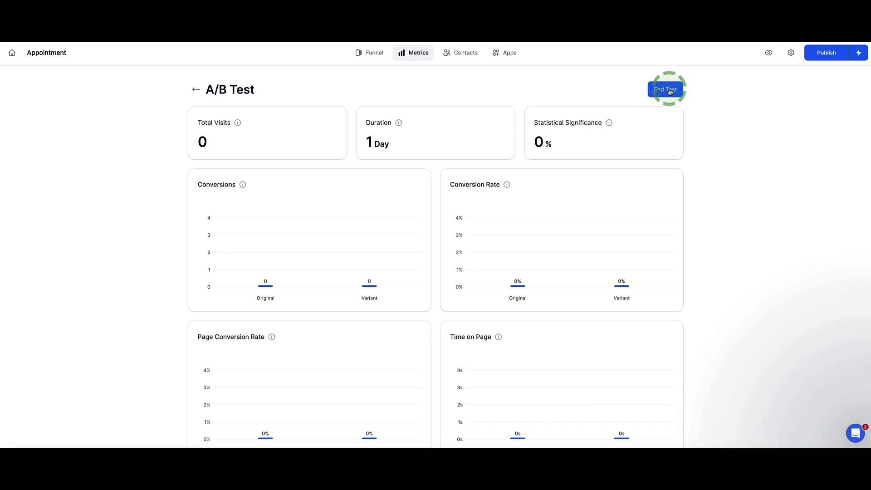
{"action": "left_click", "coordinate": [193, 90]}
Step: Look over the funnel's page conversion, device split, contacts and time-on-page charts, and open its contacts
{"action": "scroll", "coordinate": [179, 107], "scroll_direction": "down", "scroll_amount": 3}
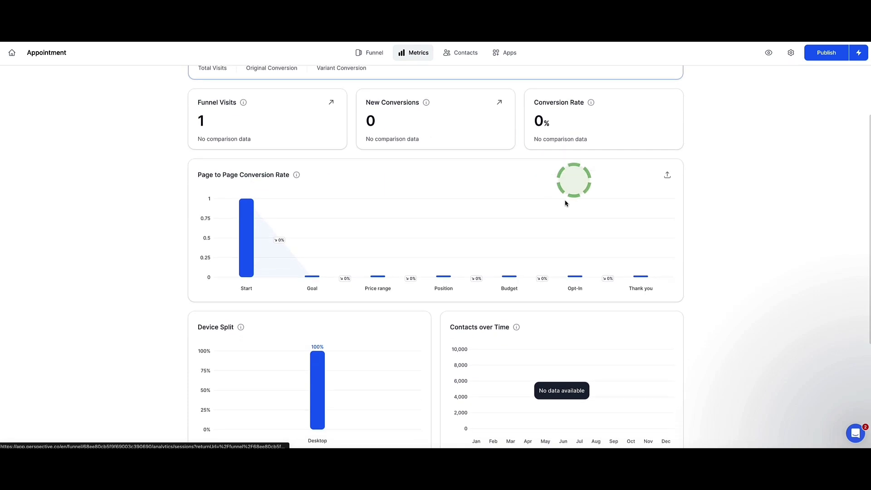
{"action": "scroll", "coordinate": [139, 179], "scroll_direction": "up", "scroll_amount": 3}
{"action": "scroll", "coordinate": [165, 232], "scroll_direction": "down", "scroll_amount": 3}
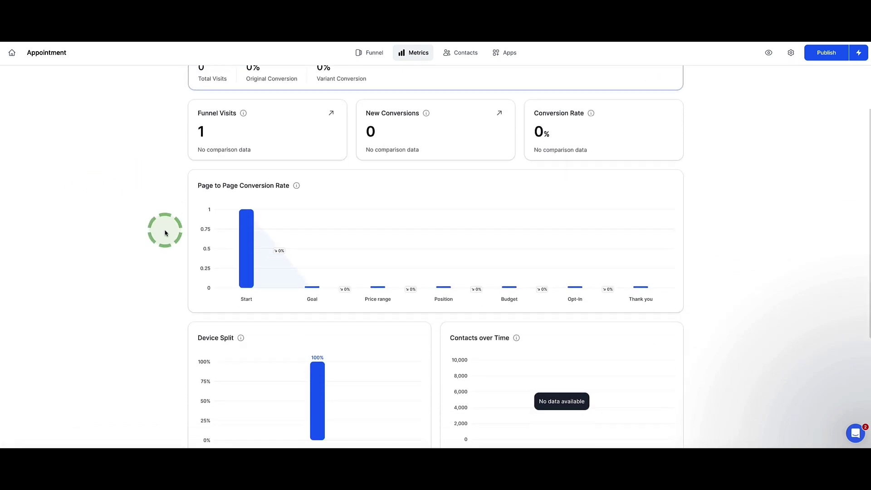
{"action": "scroll", "coordinate": [165, 232], "scroll_direction": "down", "scroll_amount": 5}
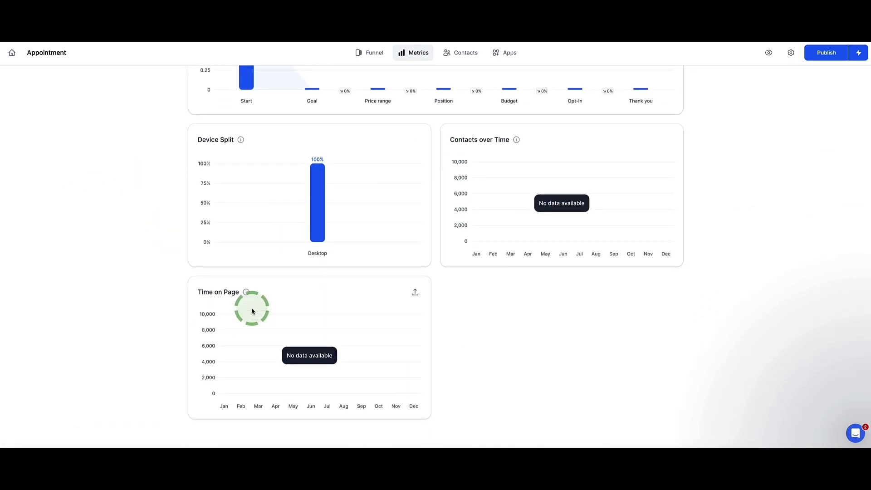
{"action": "scroll", "coordinate": [252, 311], "scroll_direction": "up", "scroll_amount": 7}
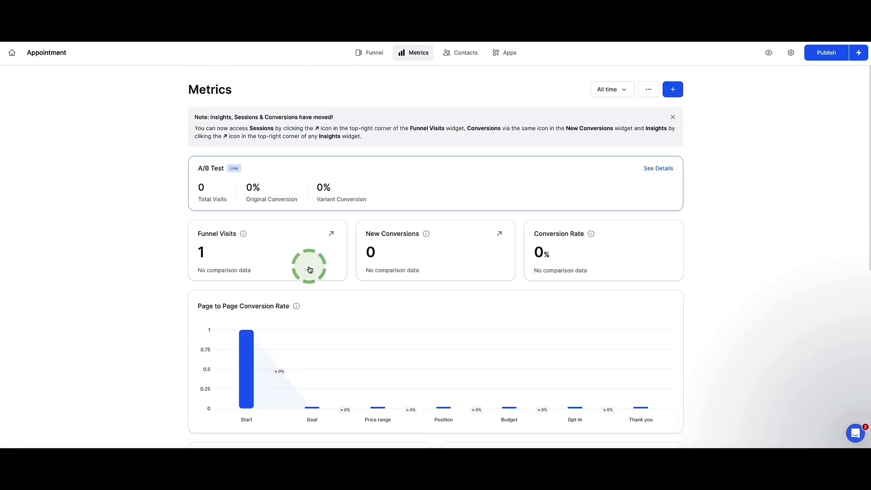
{"action": "left_click", "coordinate": [465, 54]}
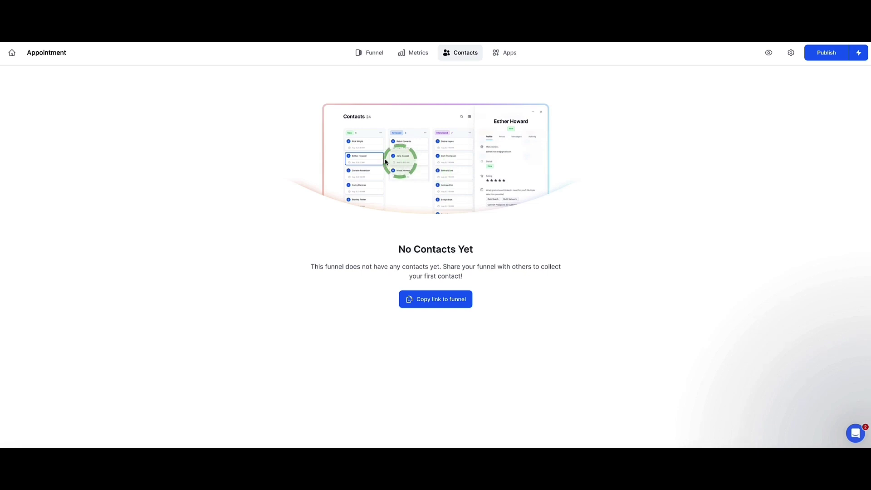
Step: Return to the funnel overview and open the contacts of the Coaching Clients funnel
{"action": "left_click", "coordinate": [10, 52]}
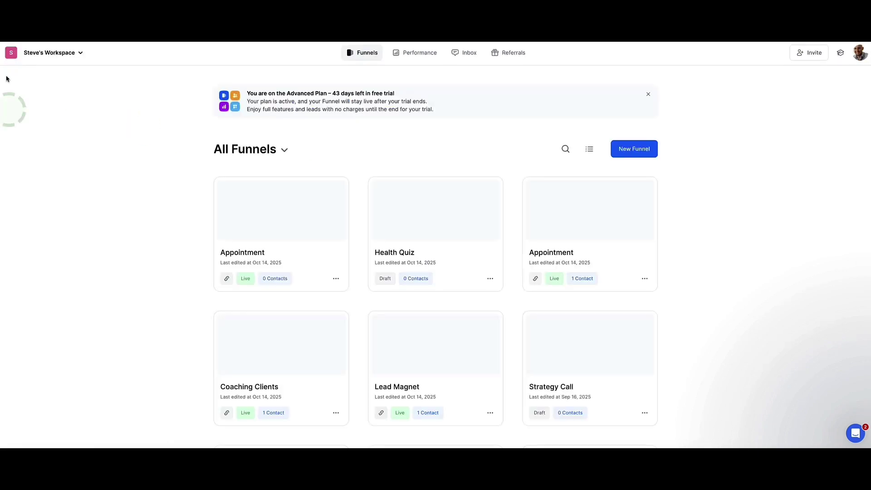
{"action": "scroll", "coordinate": [584, 190], "scroll_direction": "down", "scroll_amount": 3}
{"action": "left_click", "coordinate": [607, 178]}
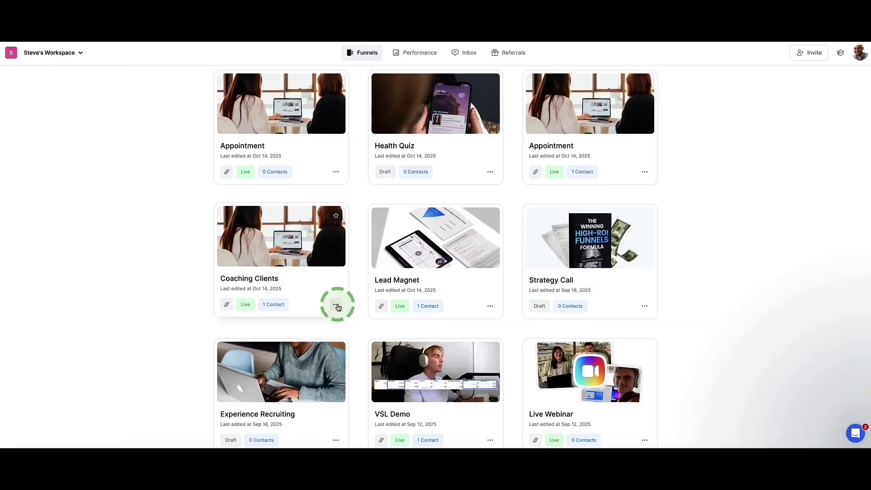
{"action": "left_click", "coordinate": [336, 305]}
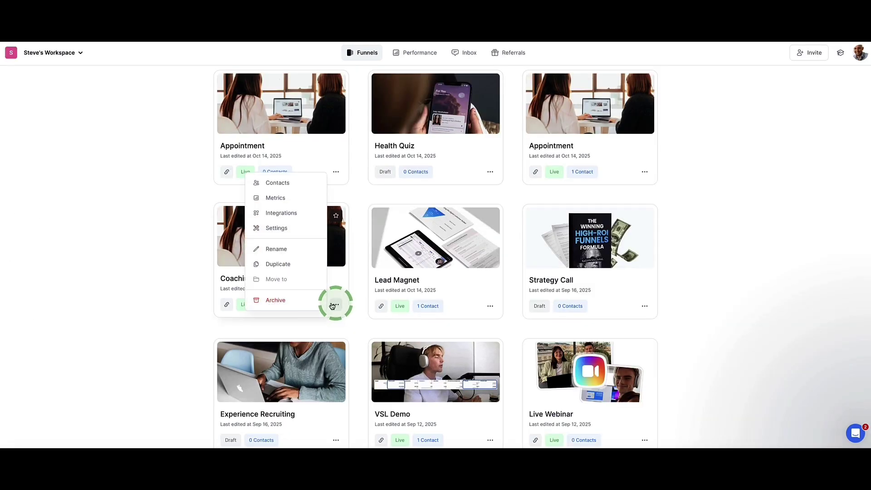
{"action": "scroll", "coordinate": [231, 272], "scroll_direction": "down", "scroll_amount": 1}
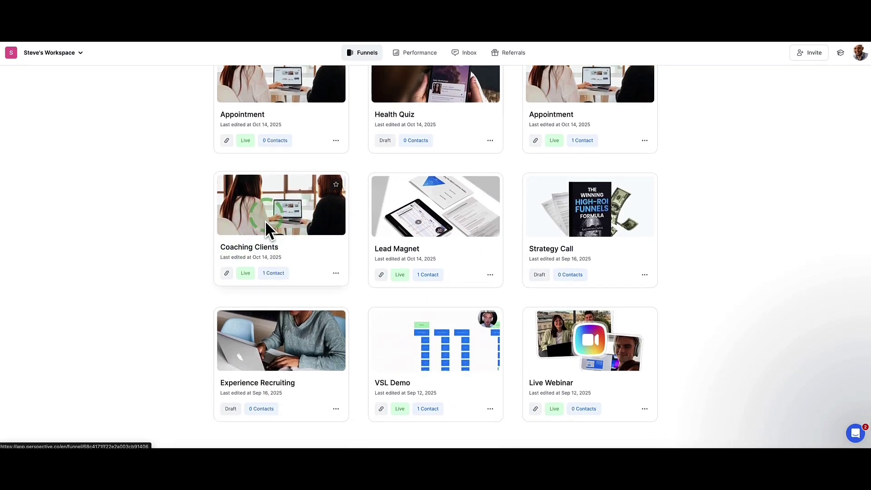
{"action": "left_click", "coordinate": [335, 273]}
{"action": "left_click_drag", "start_coordinate": [335, 275], "coordinate": [274, 156]}
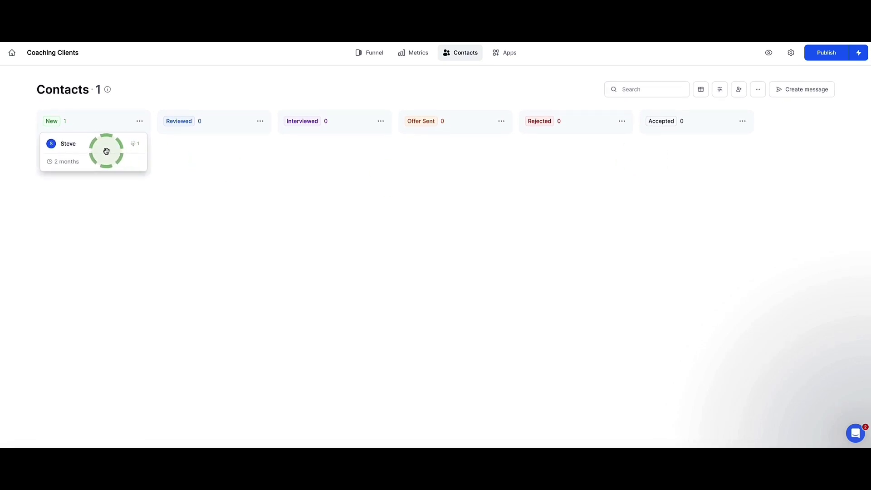
Step: Move the contact from New to Interviewed, then on to Offer Sent, and open the contact's details
{"action": "left_click_drag", "start_coordinate": [106, 151], "coordinate": [337, 135]}
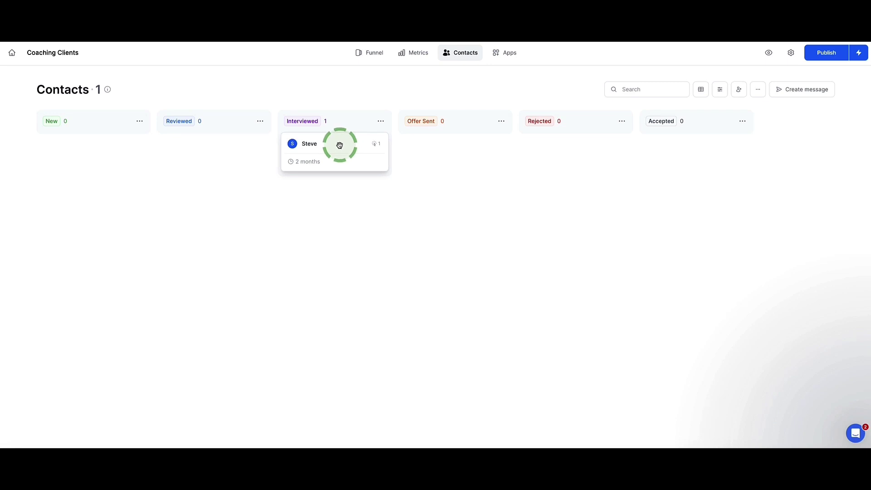
{"action": "left_click_drag", "start_coordinate": [349, 145], "coordinate": [466, 137]}
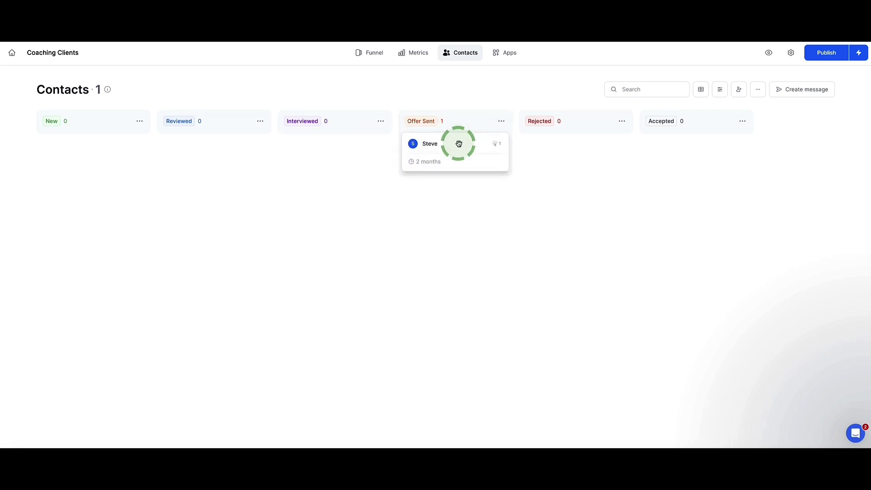
{"action": "left_click", "coordinate": [460, 144]}
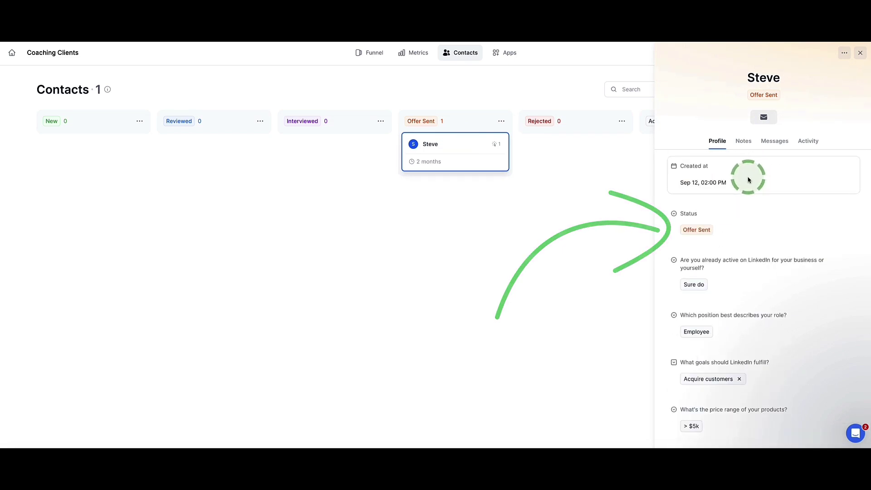
Step: Look through the contact's notes, messages and activity, and return to the profile
{"action": "left_click", "coordinate": [744, 143]}
{"action": "left_click", "coordinate": [774, 145]}
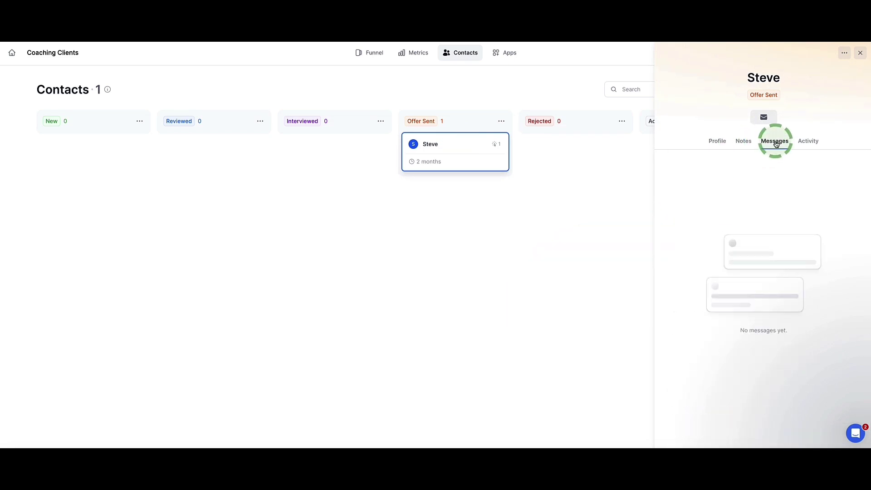
{"action": "left_click", "coordinate": [807, 141]}
{"action": "left_click", "coordinate": [717, 143]}
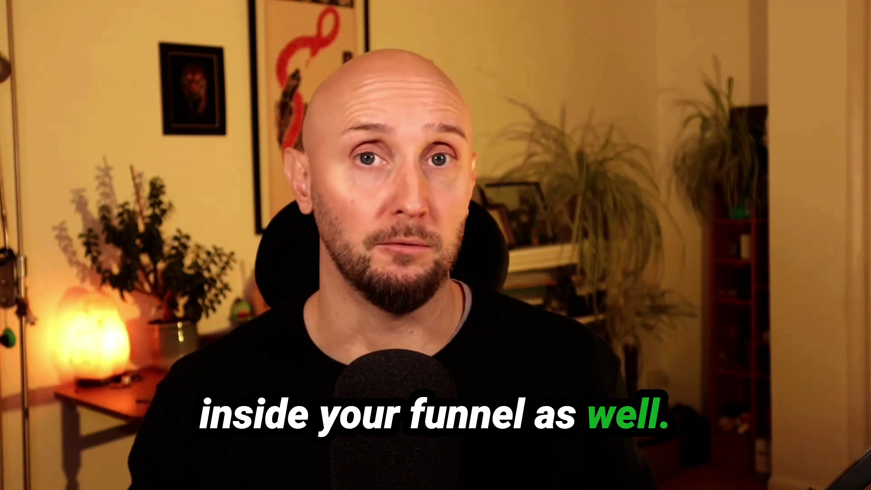
Step: Open the first Appointment funnel from the funnel overview for editing
{"action": "left_click", "coordinate": [138, 144]}
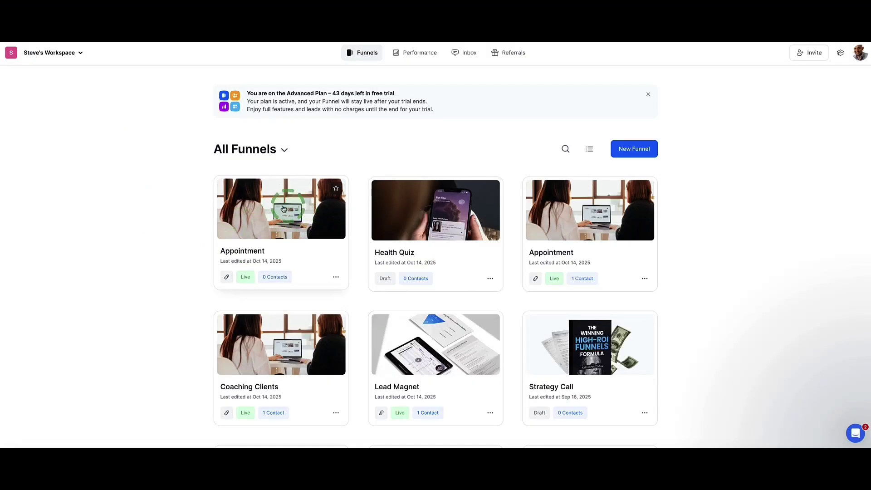
{"action": "left_click", "coordinate": [281, 214]}
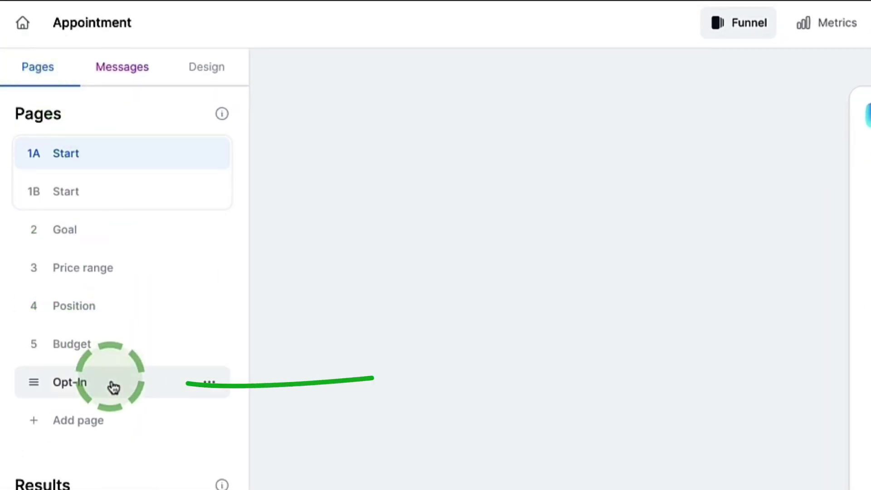
Step: Turn on advanced email validation for the e-mail address input on the Opt-In page
{"action": "left_click", "coordinate": [75, 380]}
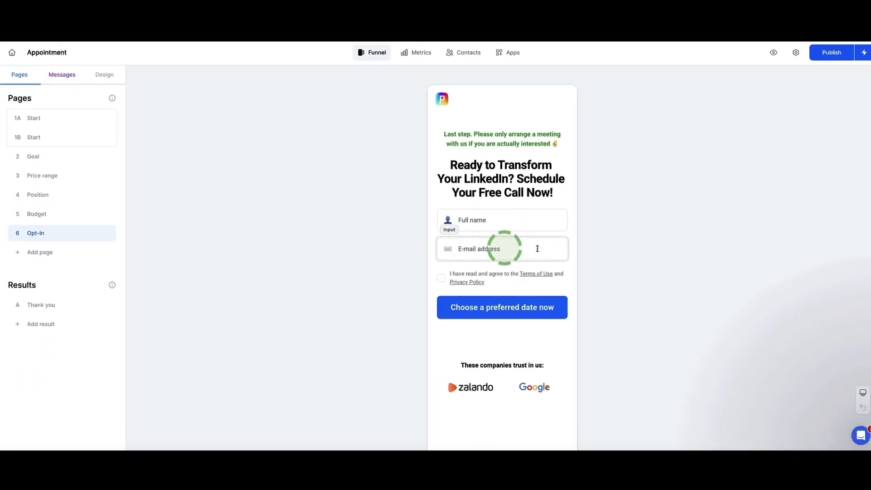
{"action": "left_click", "coordinate": [502, 247]}
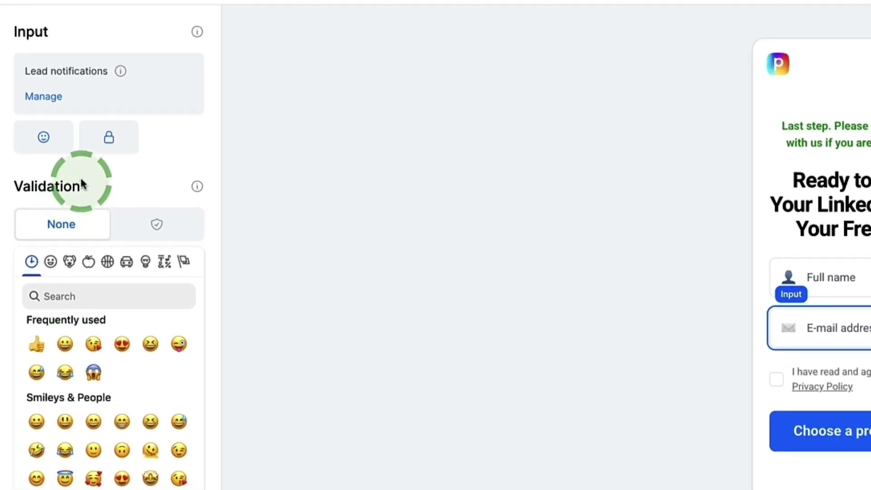
{"action": "left_click_drag", "start_coordinate": [85, 188], "coordinate": [14, 185]}
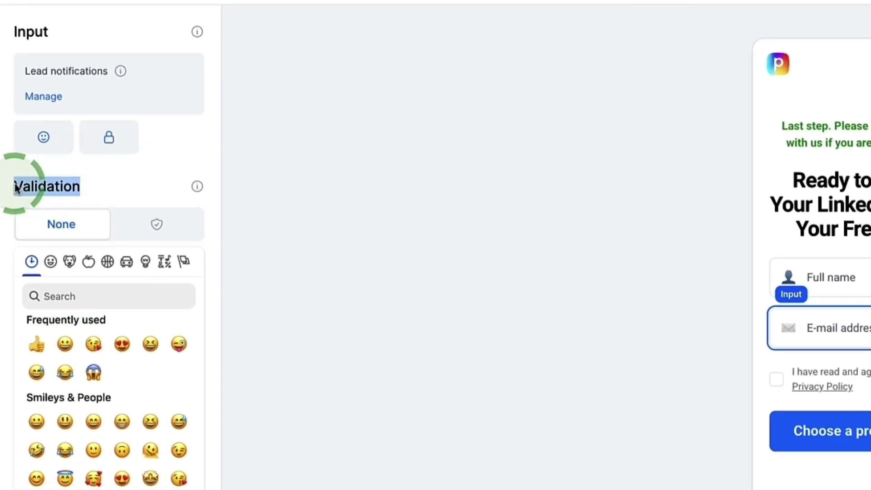
{"action": "left_click", "coordinate": [85, 180]}
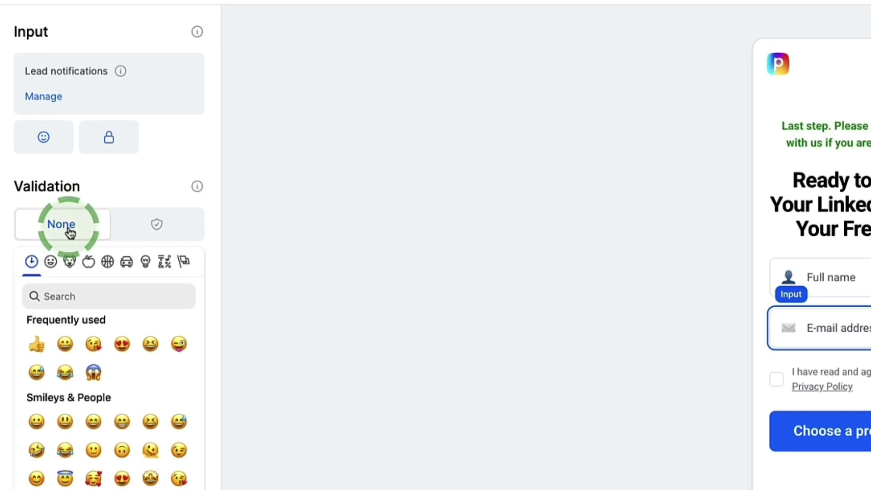
{"action": "left_click", "coordinate": [154, 224]}
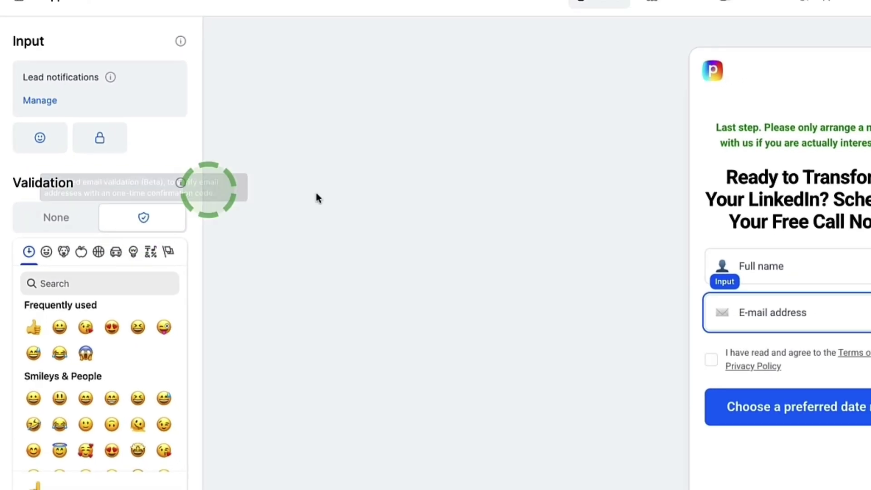
{"action": "left_click", "coordinate": [501, 297]}
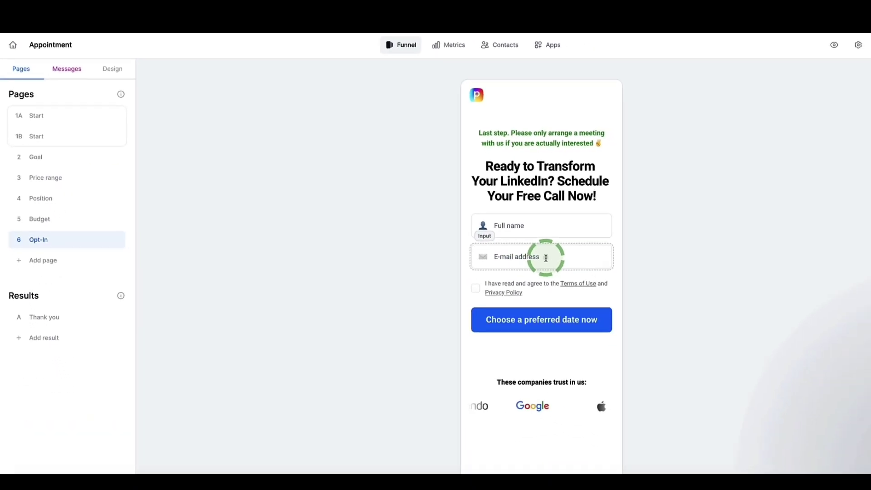
{"action": "left_click", "coordinate": [546, 258]}
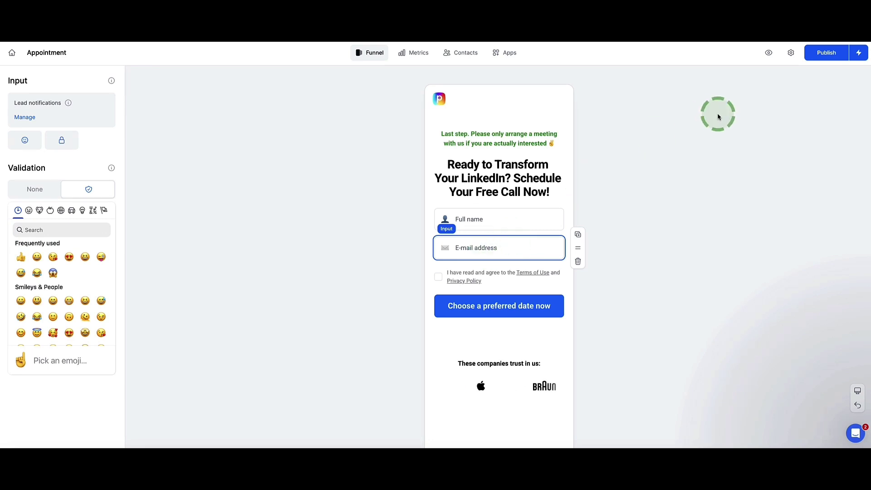
Step: Publish the funnel changes, open the live funnel link and accept all cookies
{"action": "left_click", "coordinate": [823, 52]}
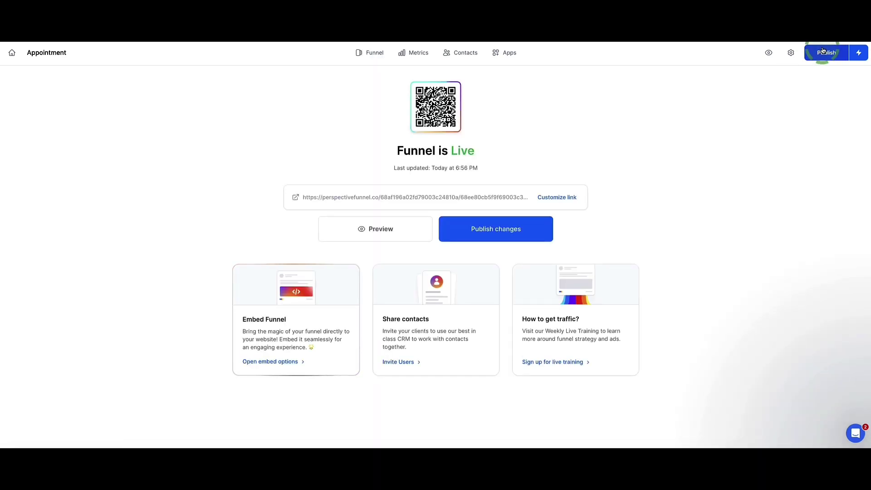
{"action": "left_click", "coordinate": [472, 236]}
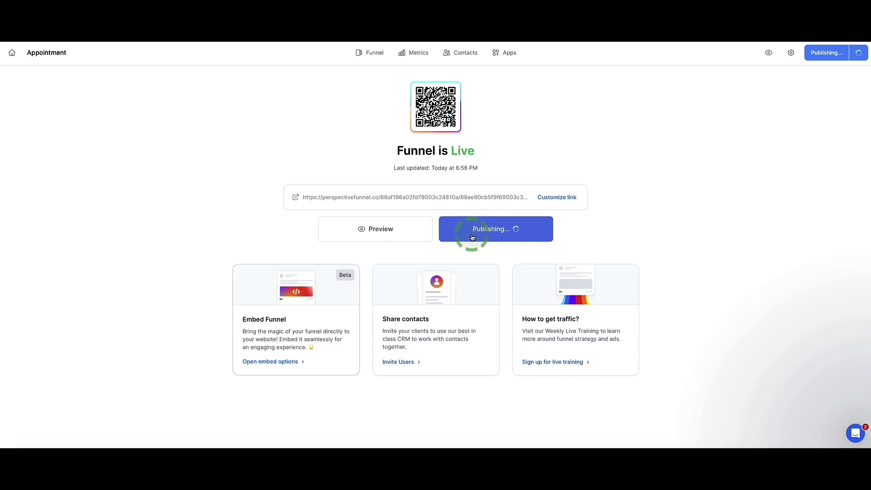
{"action": "left_click", "coordinate": [309, 202]}
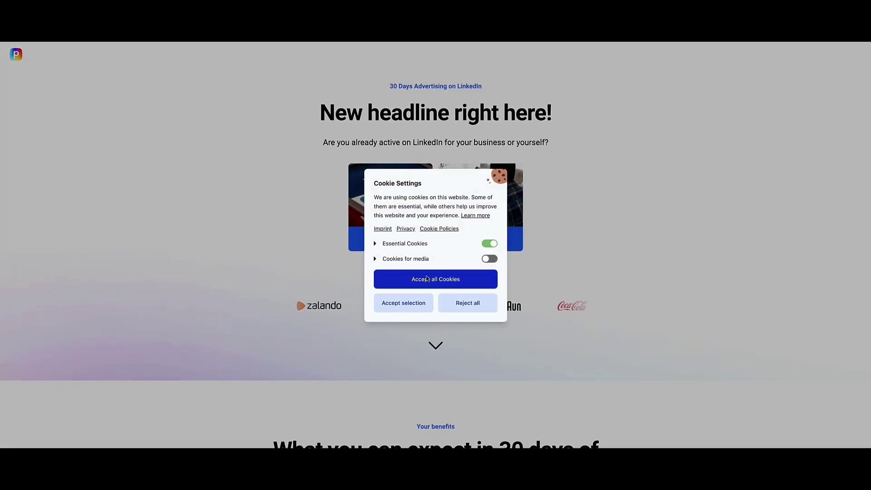
{"action": "left_click", "coordinate": [427, 278]}
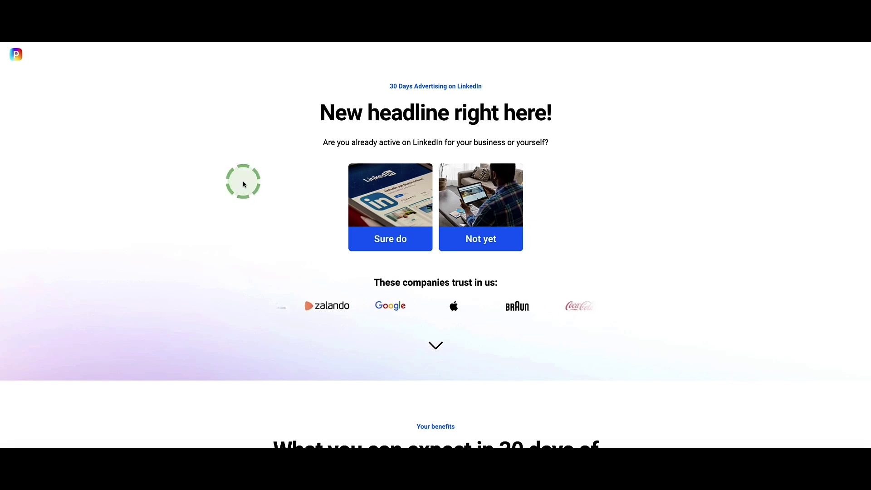
Step: Claim the free consulting in the live funnel and answer its four questions to reach the opt-in form
{"action": "scroll", "coordinate": [241, 181], "scroll_direction": "down", "scroll_amount": 10}
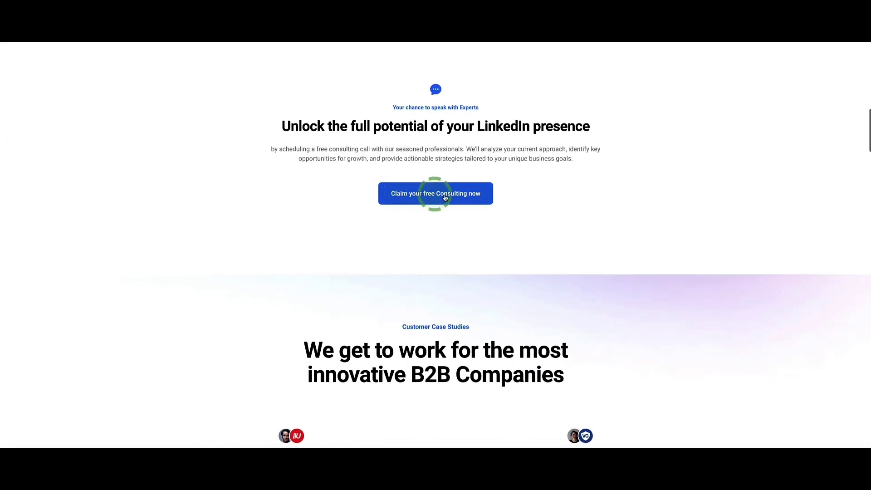
{"action": "left_click", "coordinate": [435, 194]}
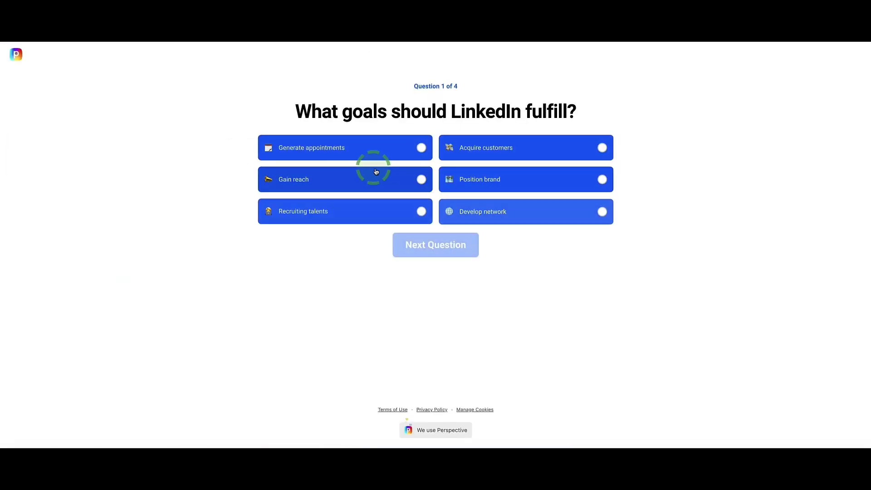
{"action": "left_click", "coordinate": [431, 234]}
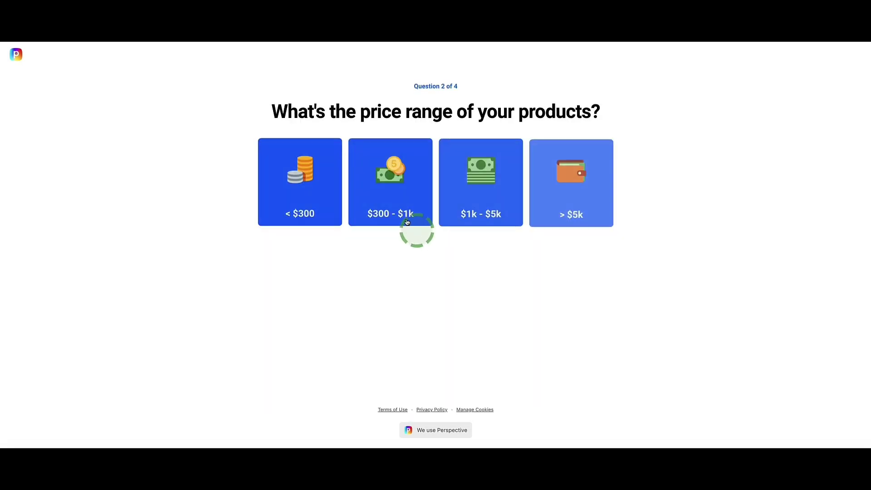
{"action": "left_click", "coordinate": [457, 196]}
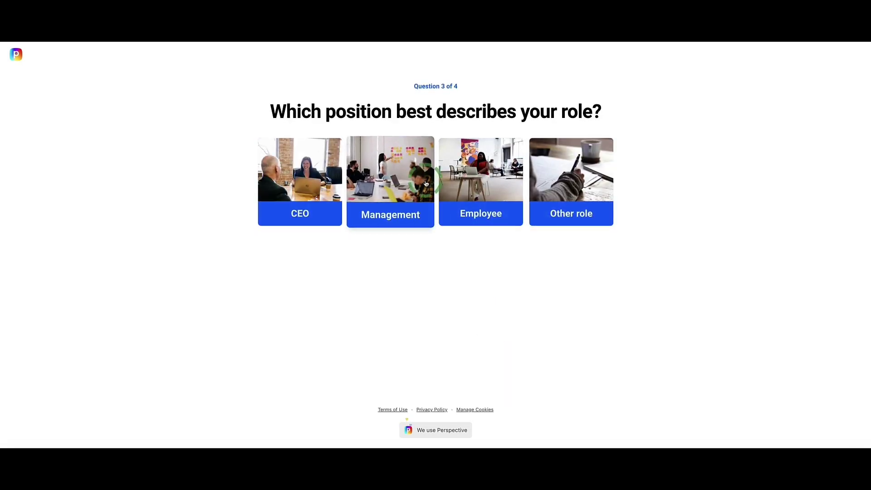
{"action": "left_click", "coordinate": [599, 168]}
{"action": "left_click", "coordinate": [474, 187]}
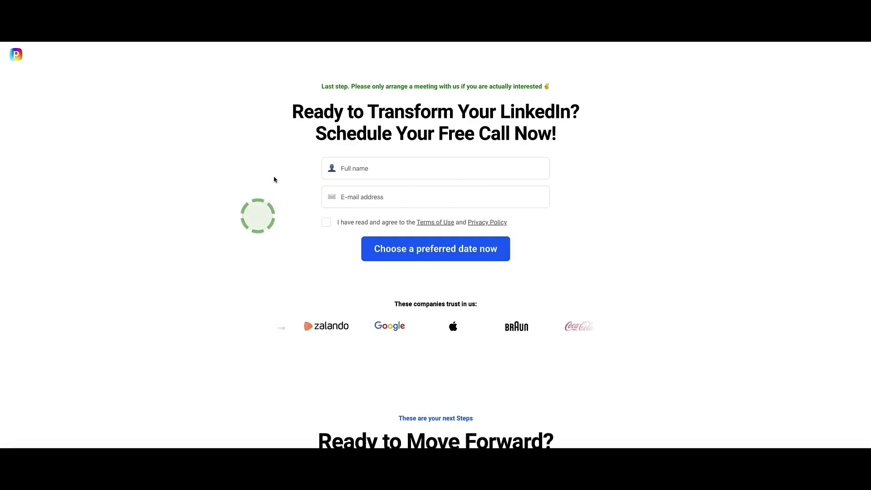
Step: Submit the opt-in form with full name, e-mail address and agreement to the terms, and close the email verification dialog
{"action": "left_click", "coordinate": [373, 172]}
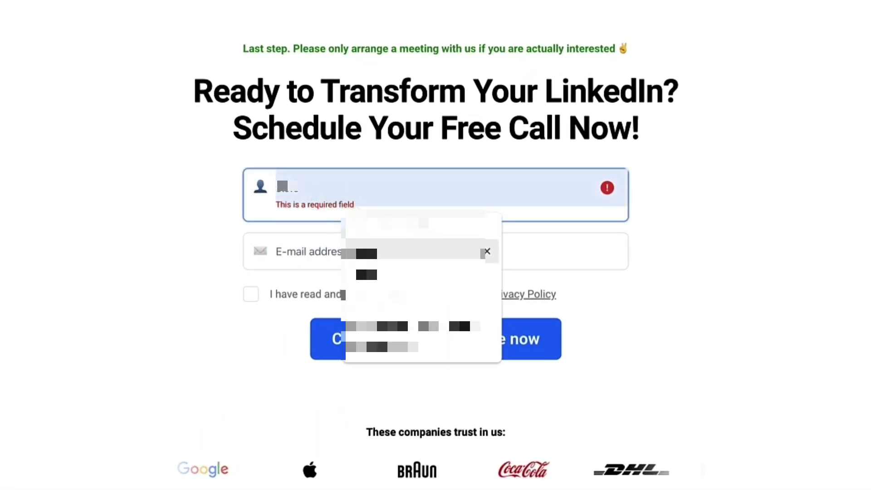
{"action": "left_click", "coordinate": [361, 254]}
{"action": "left_click", "coordinate": [317, 234]}
{"action": "key", "text": "Return"}
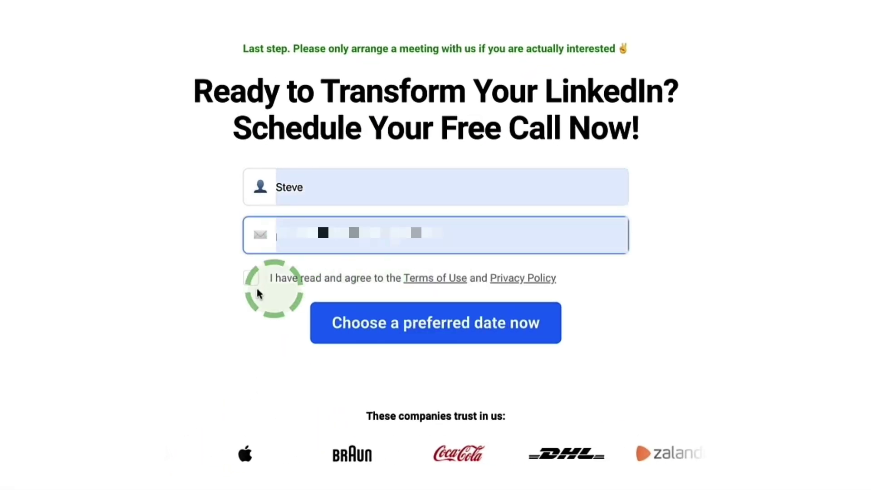
{"action": "left_click", "coordinate": [251, 277]}
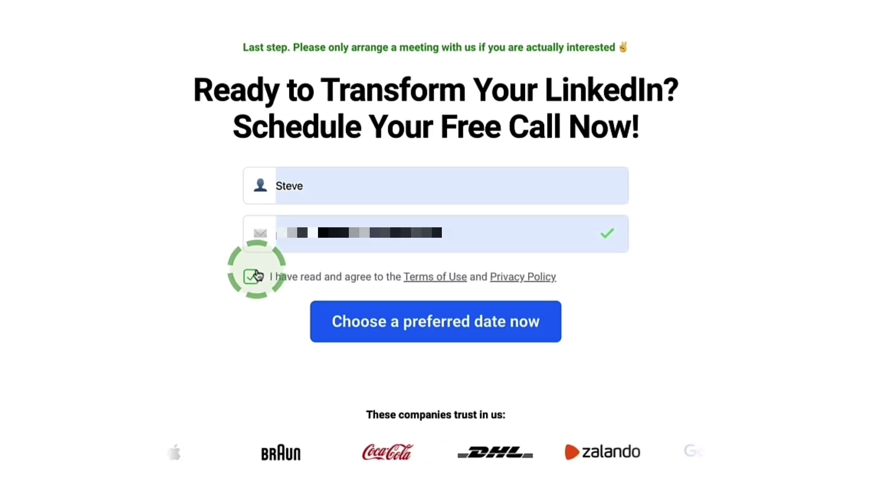
{"action": "left_click", "coordinate": [421, 321]}
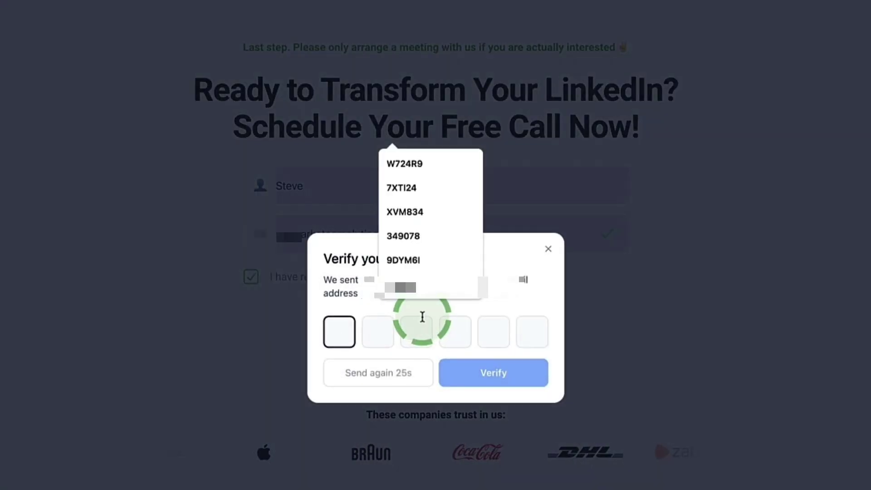
{"action": "left_click", "coordinate": [347, 277]}
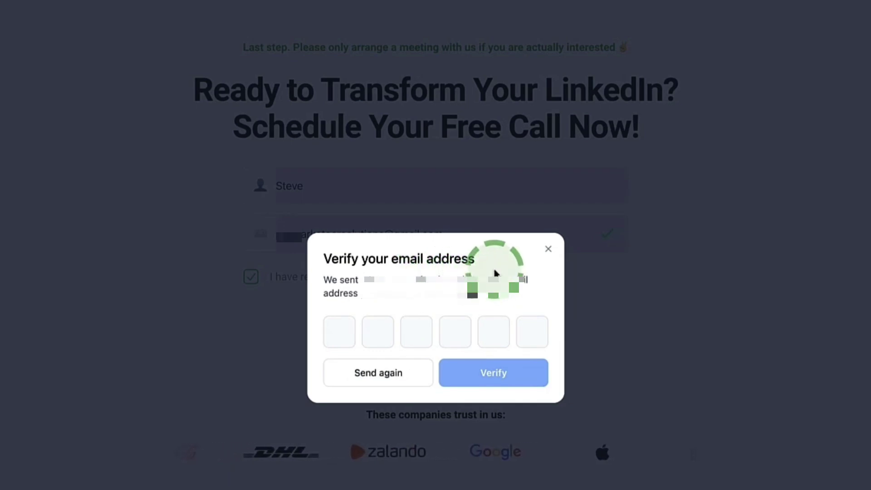
{"action": "left_click", "coordinate": [548, 250]}
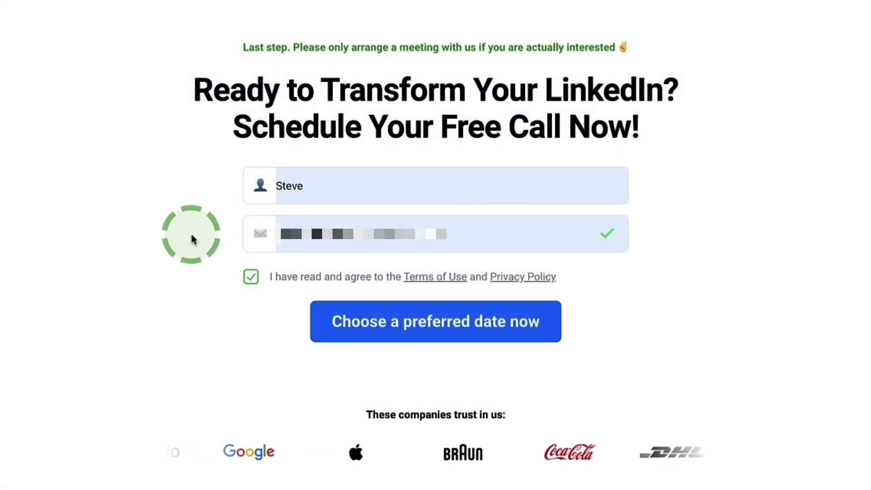